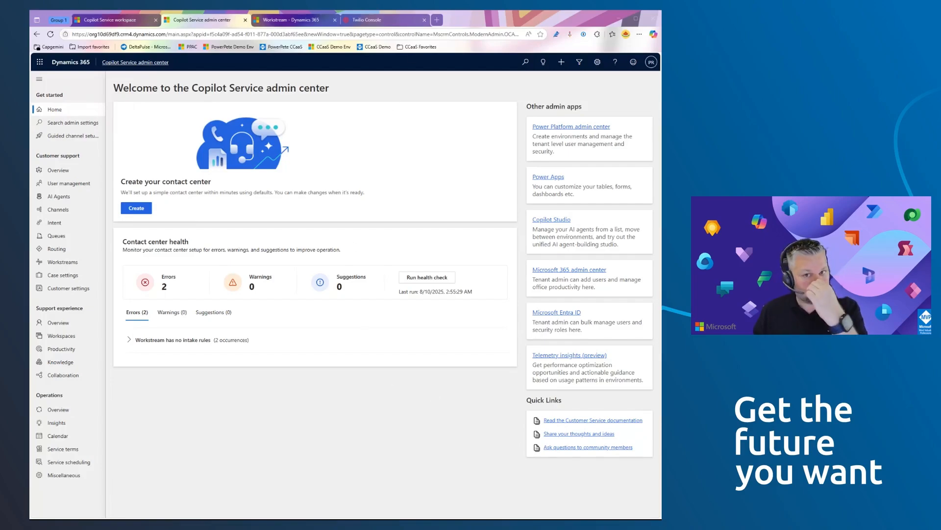
Switch to the Twilio Console and open the Buy a Number page for the United States (US1) region.
click(408, 21)
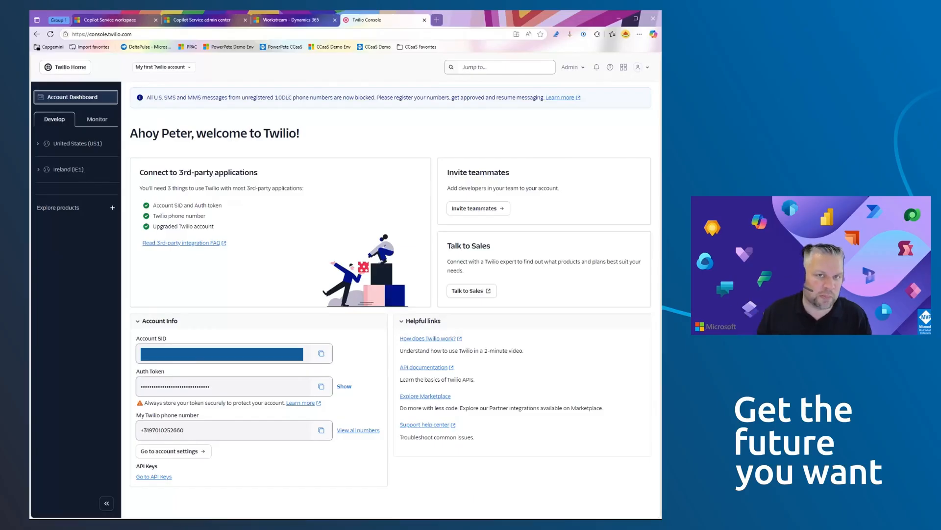
click(103, 143)
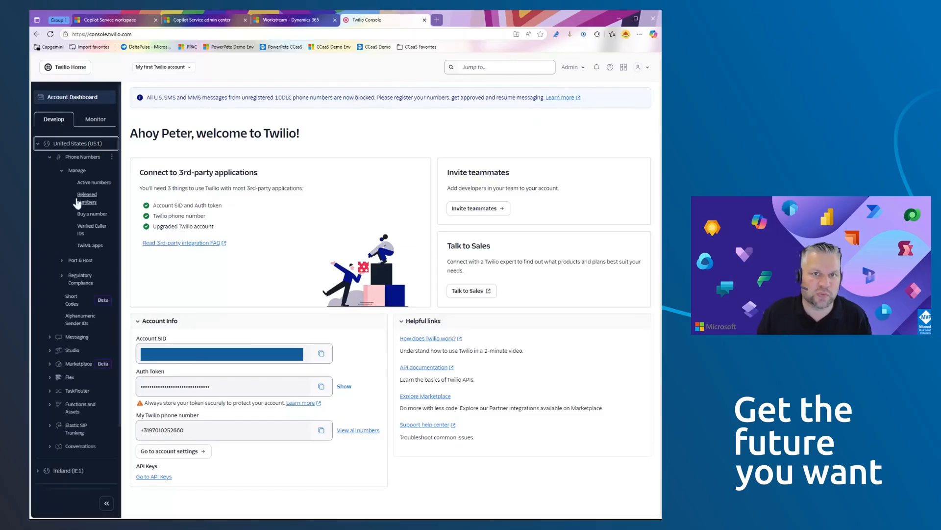
click(50, 158)
click(49, 157)
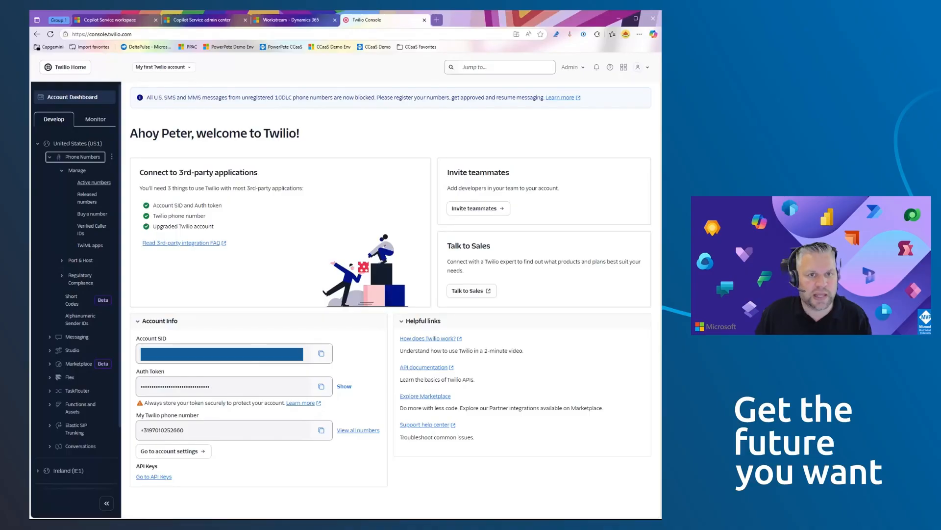
click(92, 214)
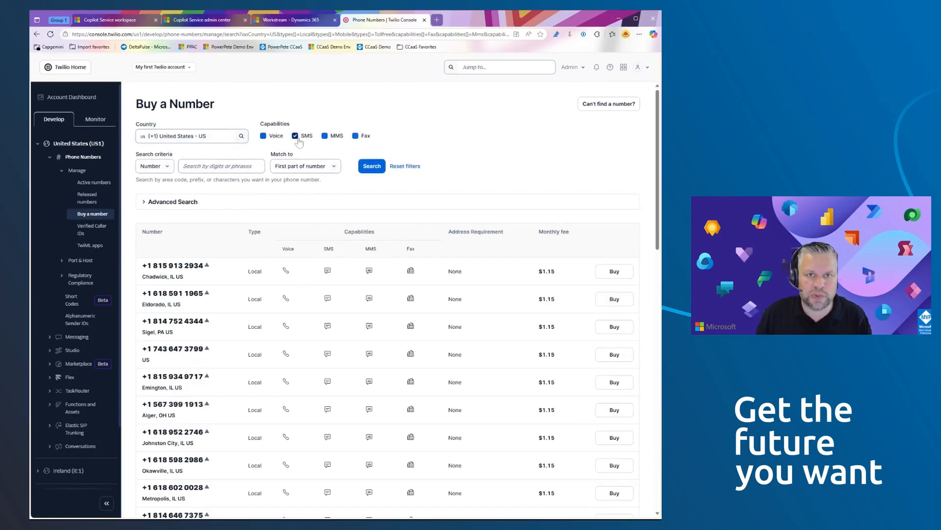
Filter the purchasable phone numbers to the country Netherlands and examine the first number's monthly fee.
click(197, 136)
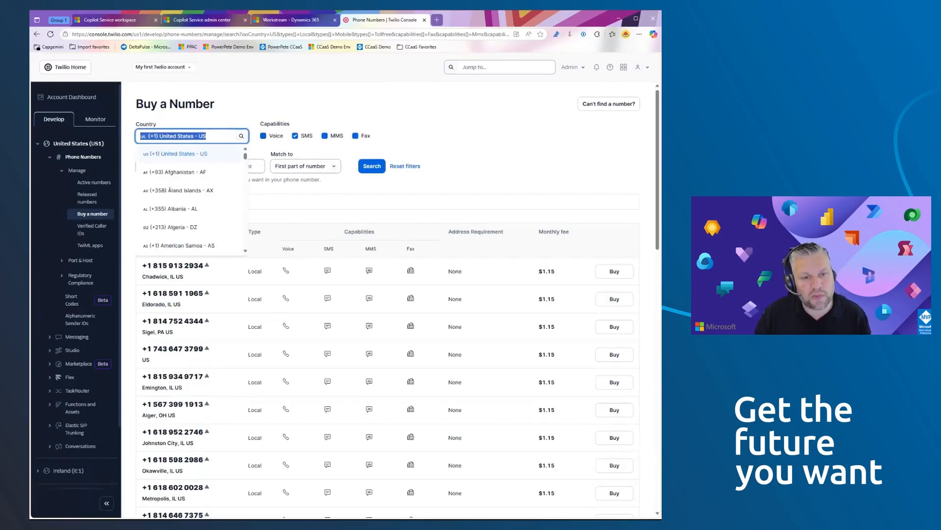
text(nether)
click(204, 155)
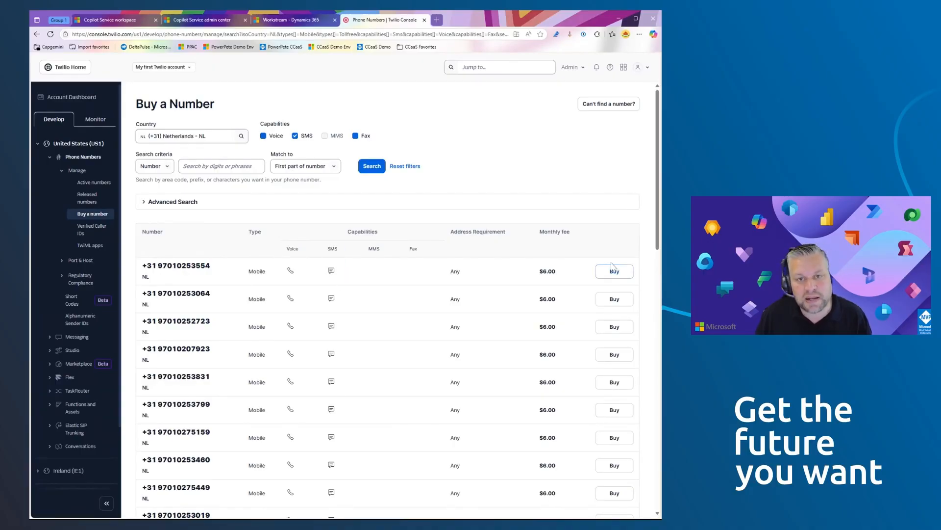
drag(557, 273, 537, 273)
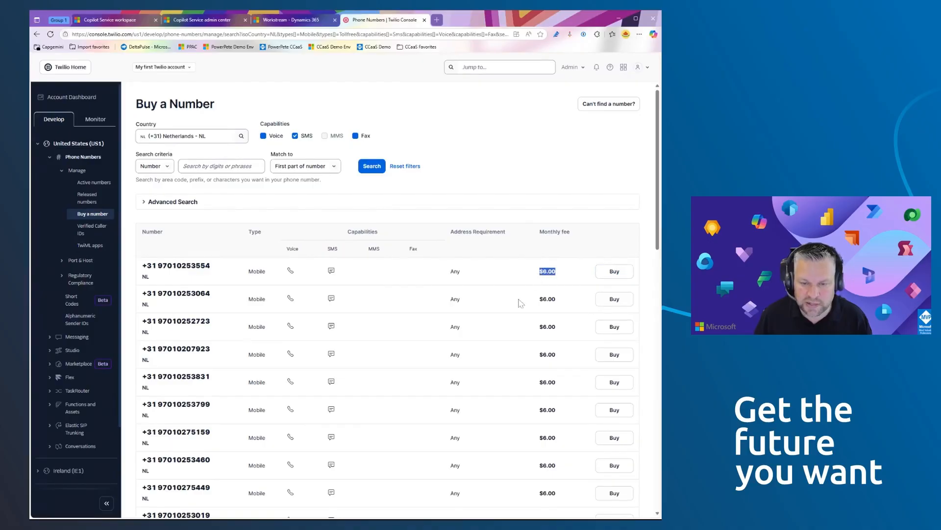
click(522, 271)
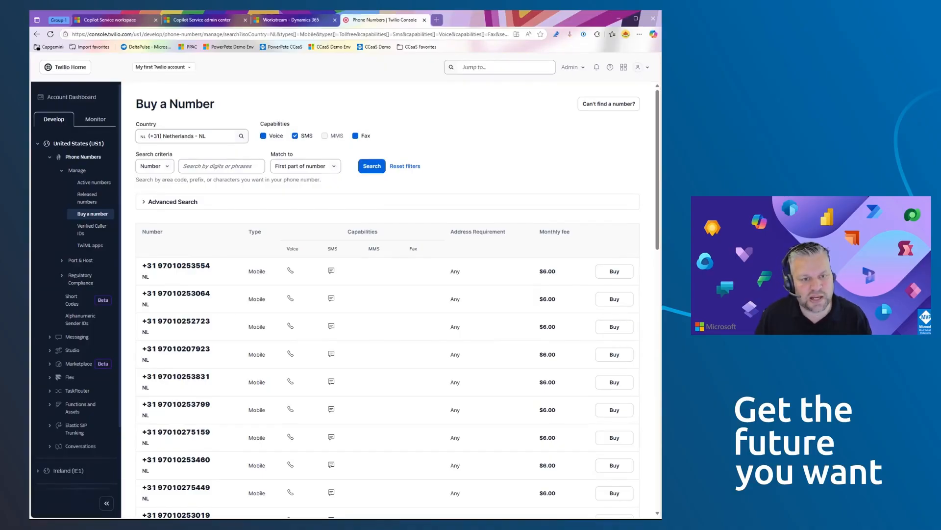
click(614, 271)
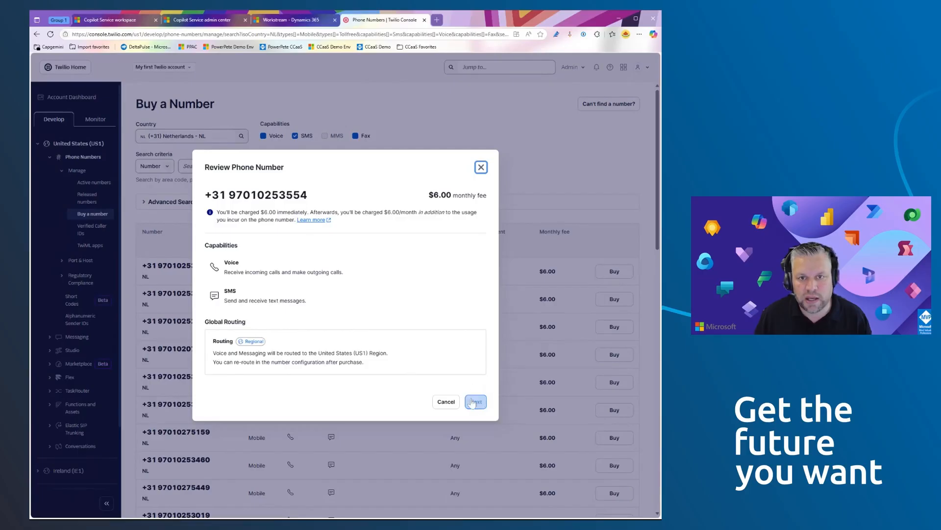
click(476, 401)
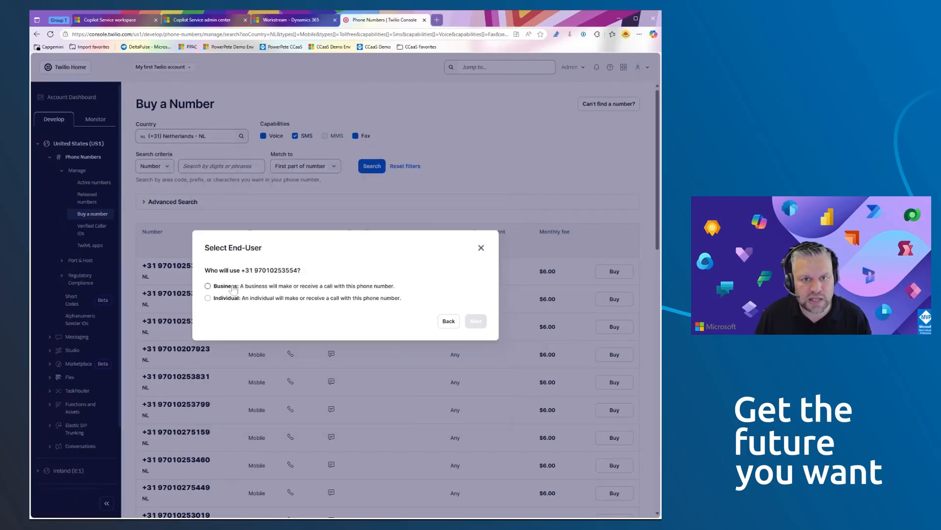
click(233, 287)
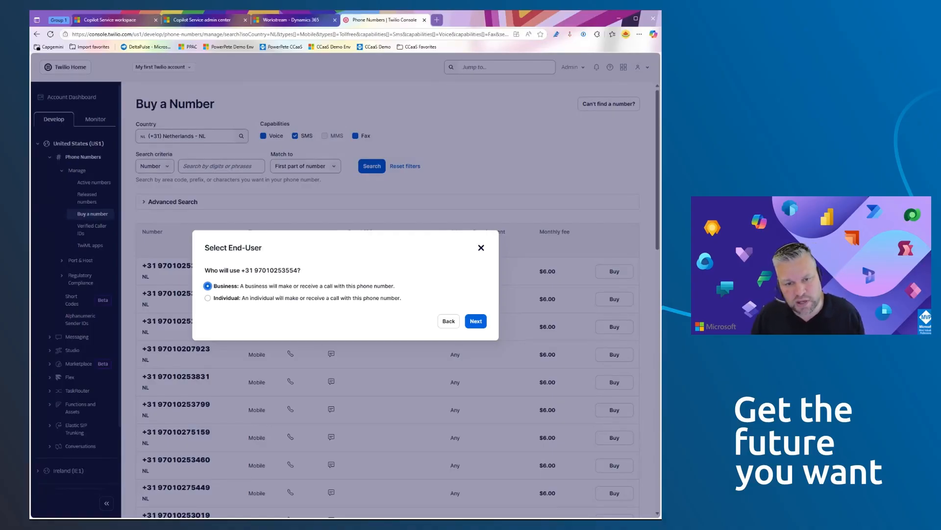
click(481, 248)
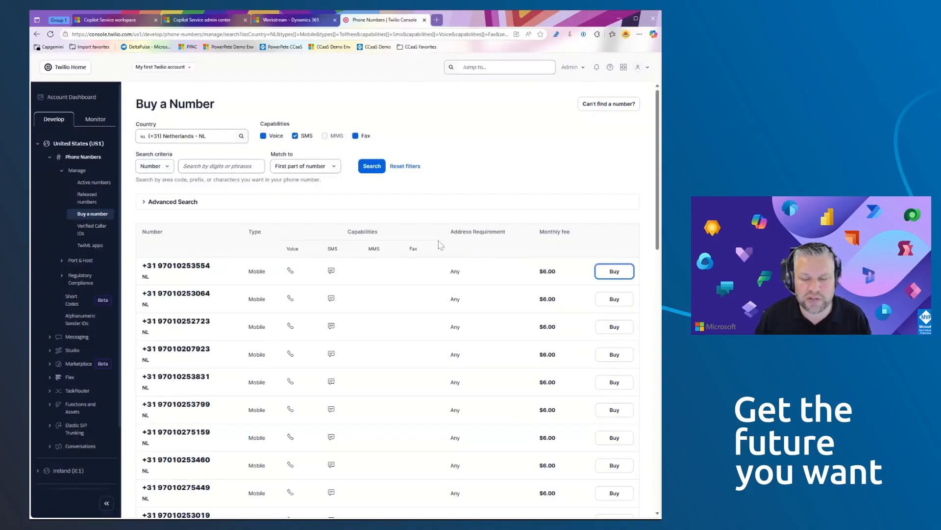
List the account's active numbers and view the voice and messaging configuration of the first one.
click(98, 184)
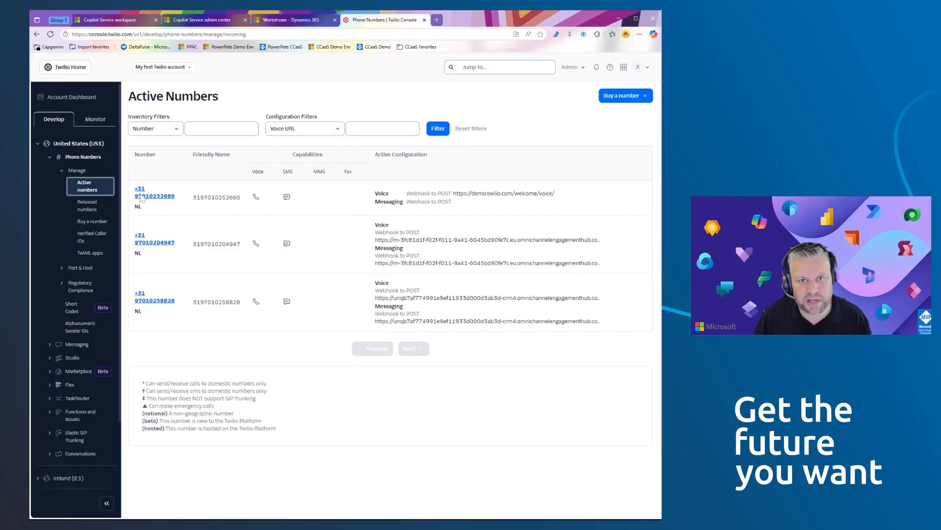
click(156, 196)
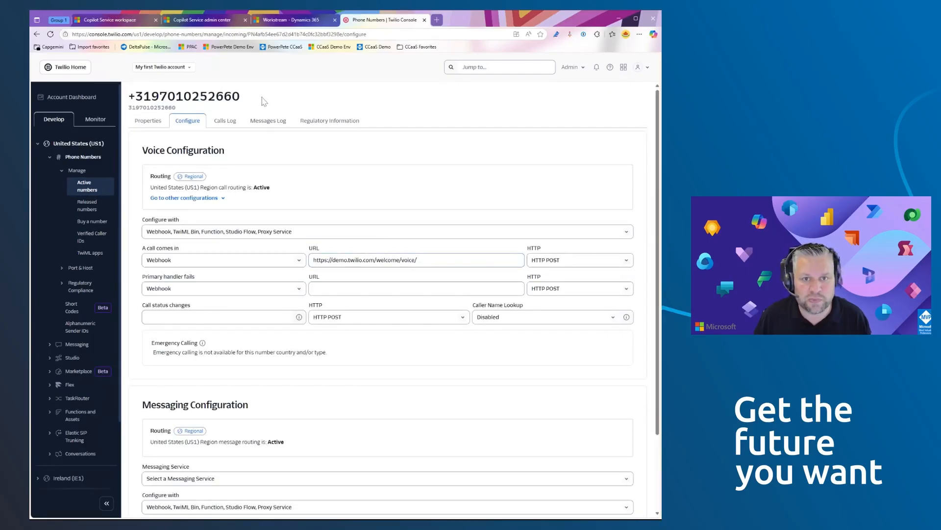
triple_click(264, 101)
click(361, 161)
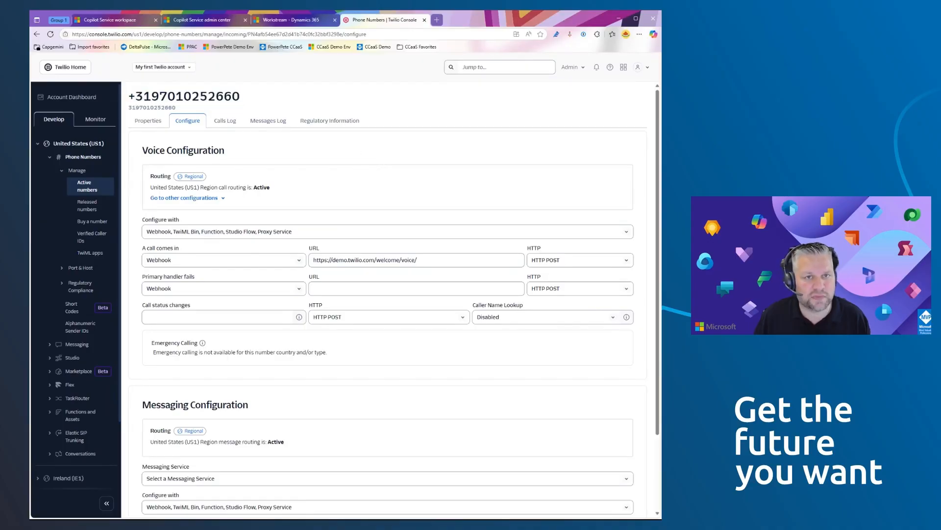
Switch to the Copilot Service admin center and open the management of messaging accounts among the support channels.
click(128, 22)
click(196, 21)
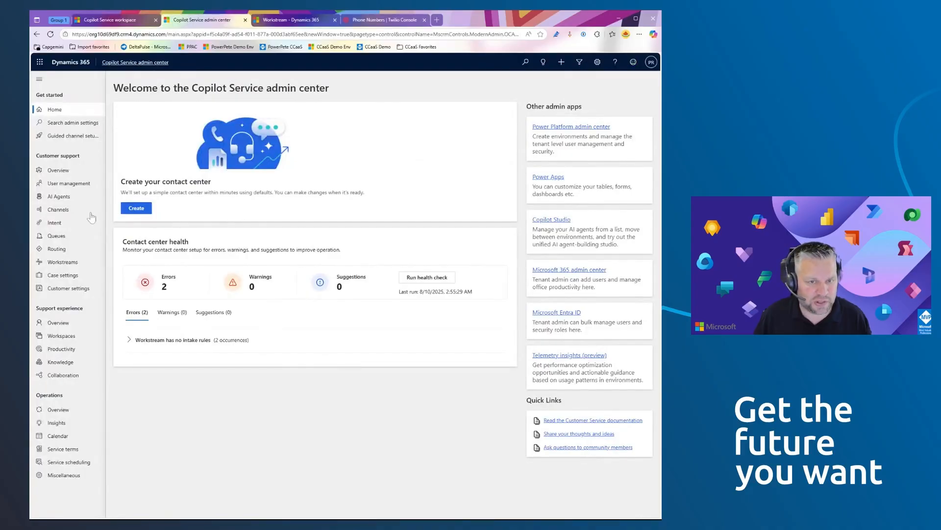
click(59, 210)
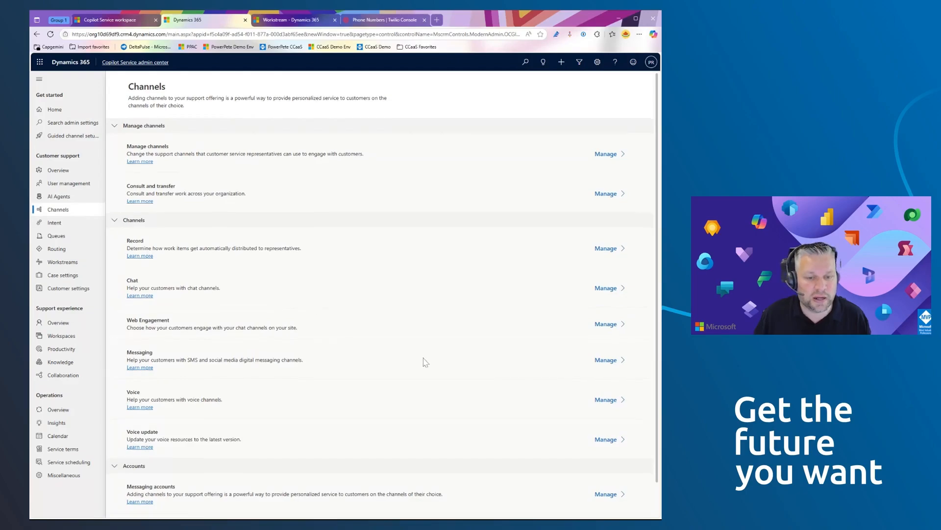
scroll(364, 422, down, 1)
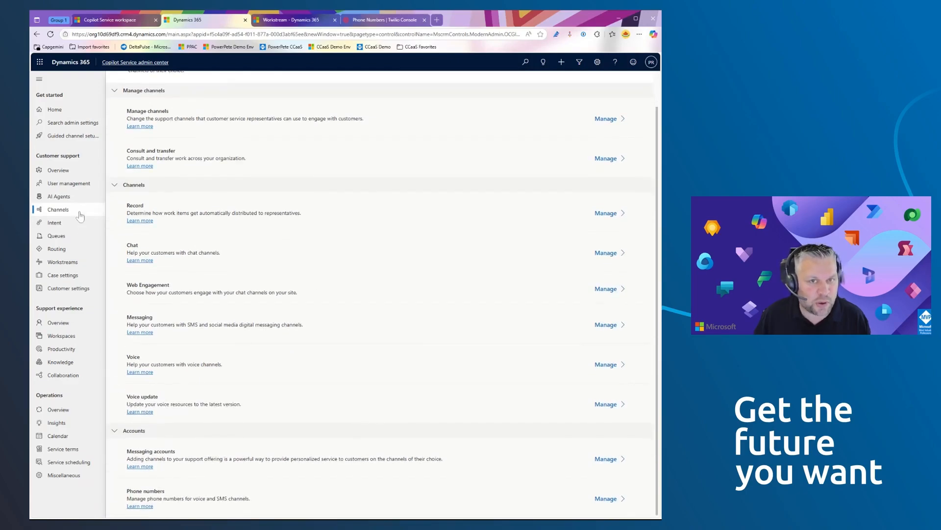
click(606, 458)
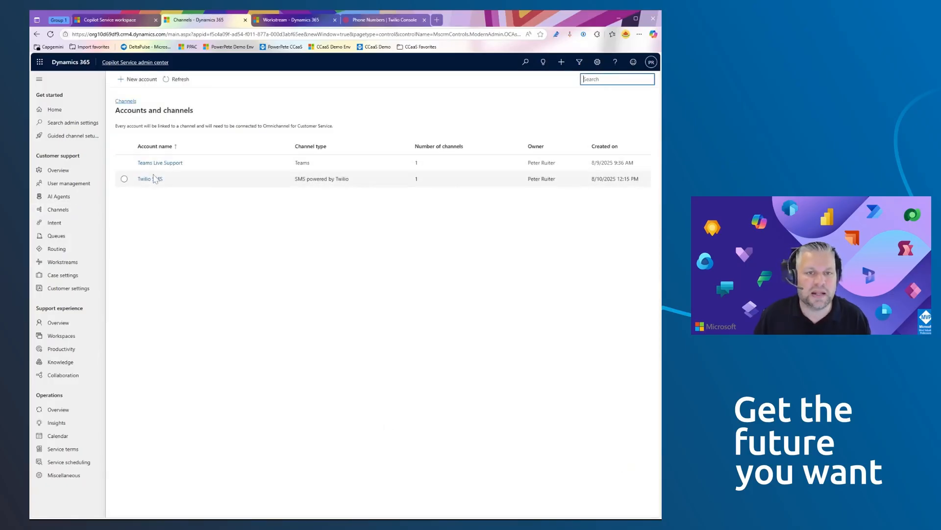
Start a new messaging account named Twilio SMS with SMS as its channel, and continue to the account details.
click(140, 79)
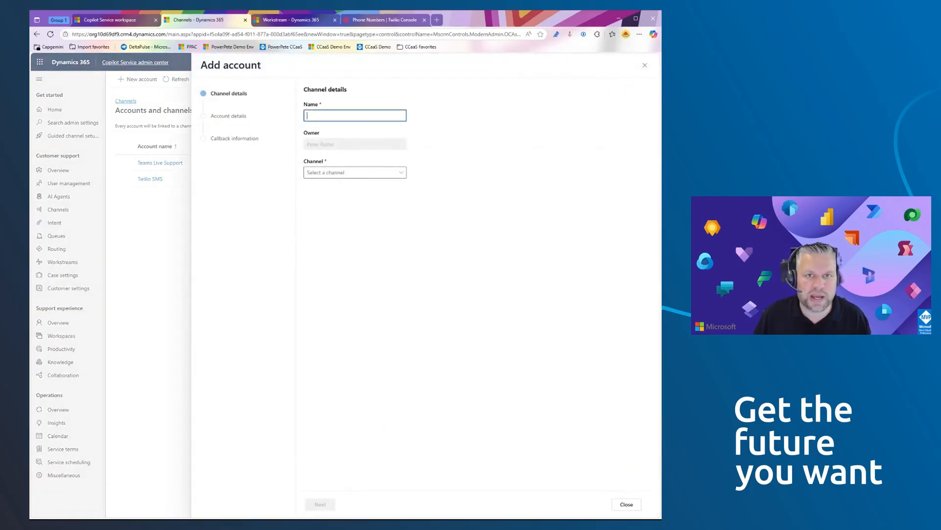
text(T)
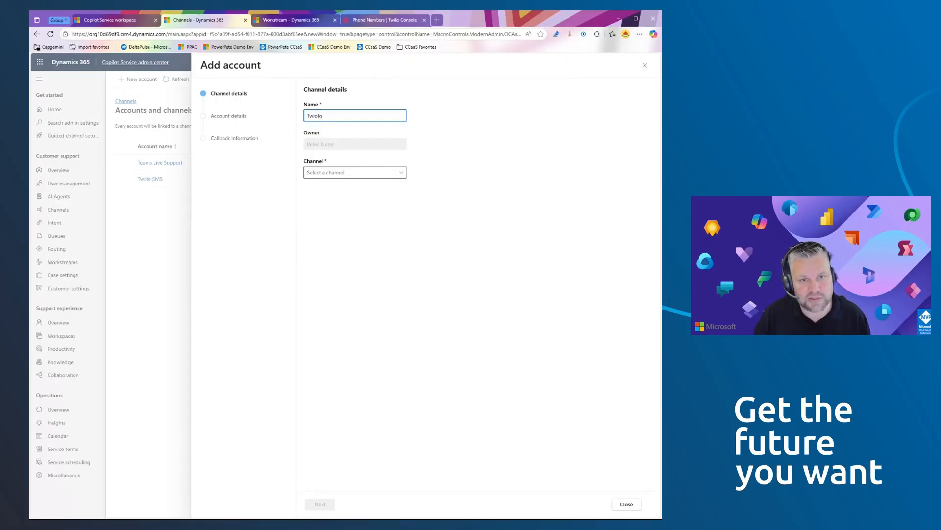
text(wilio SMS)
click(343, 172)
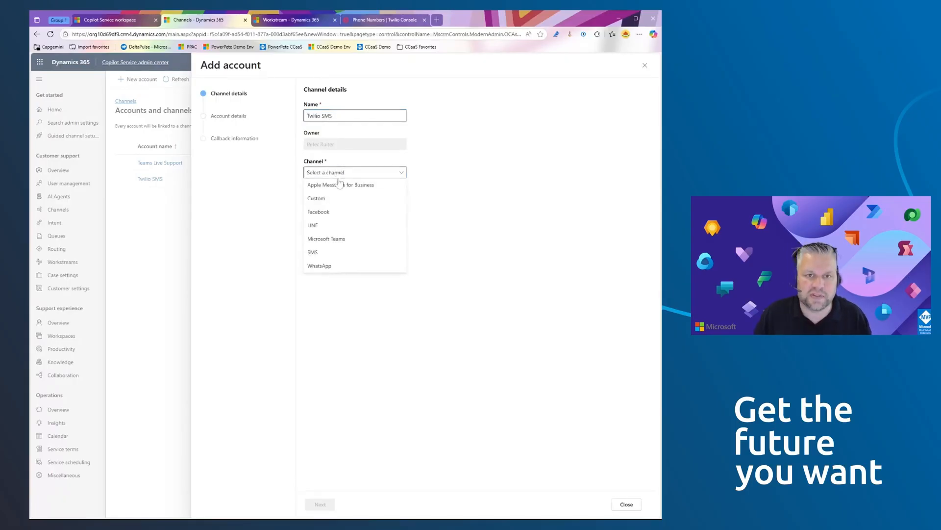
click(336, 252)
click(332, 504)
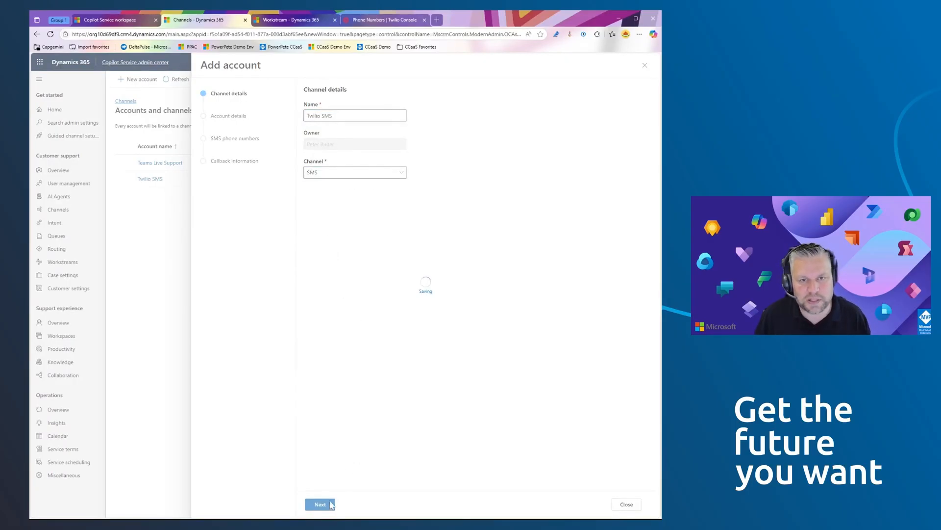
Choose Twilio as the account's provider and go through the required Account SID and Auth token fields.
click(370, 137)
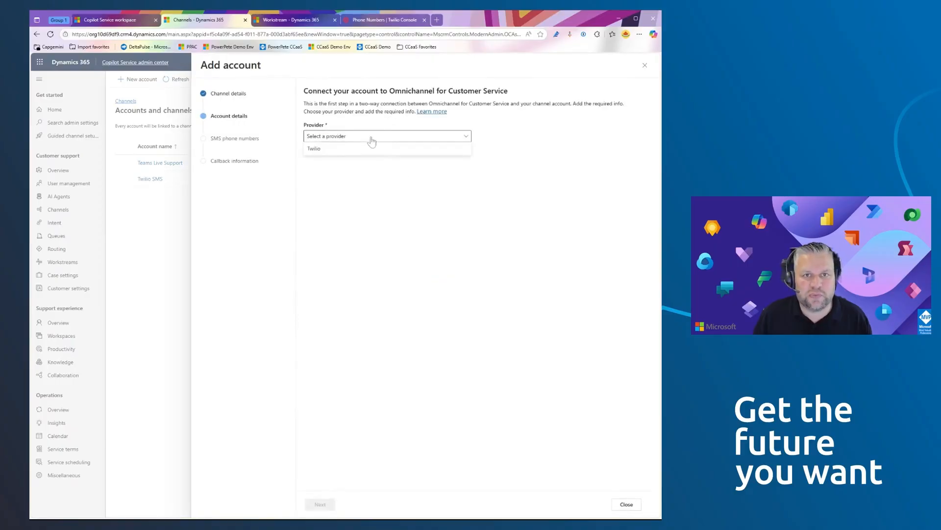
click(354, 150)
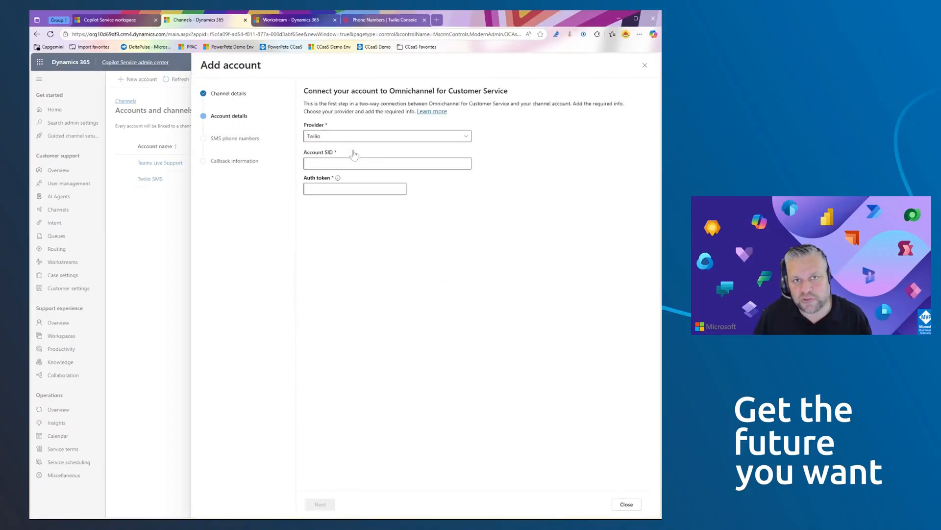
click(337, 162)
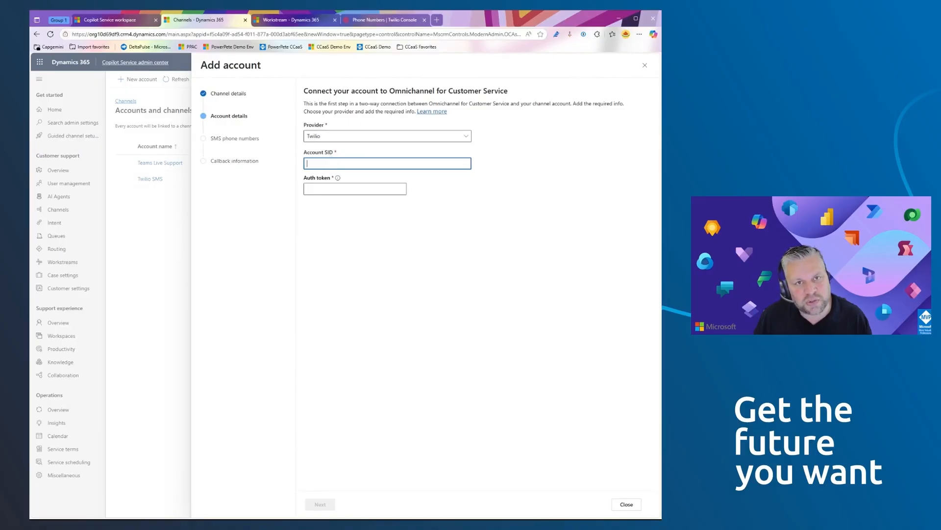
click(338, 189)
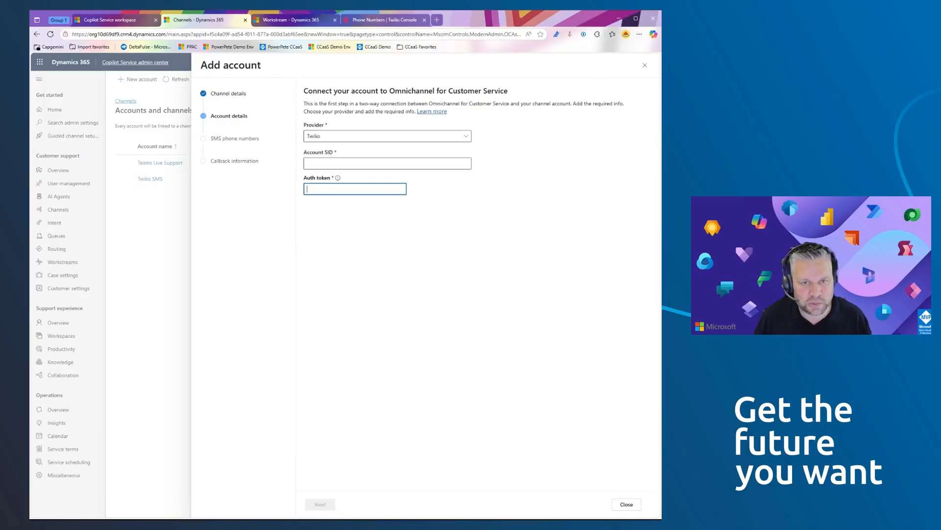
Switch to the Twilio Console, return to the account dashboard and copy the Account SID.
click(382, 20)
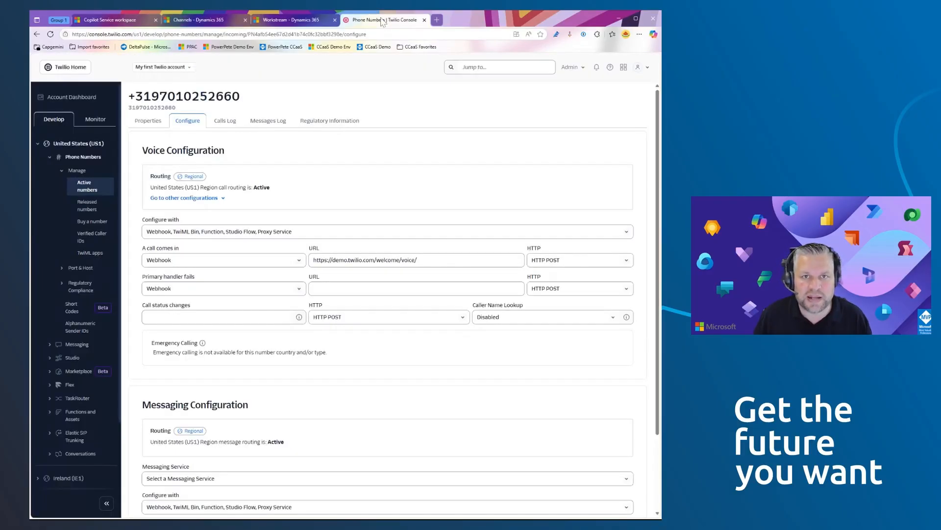
click(68, 67)
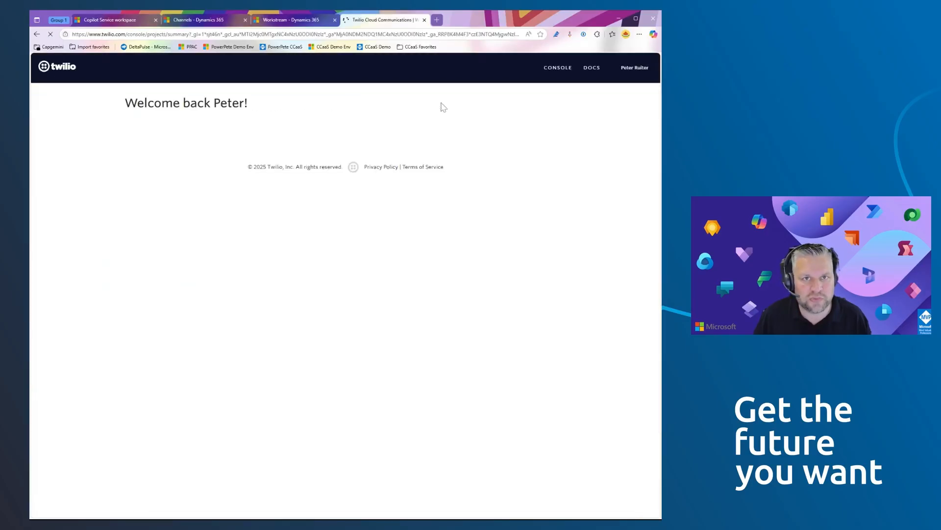
click(194, 185)
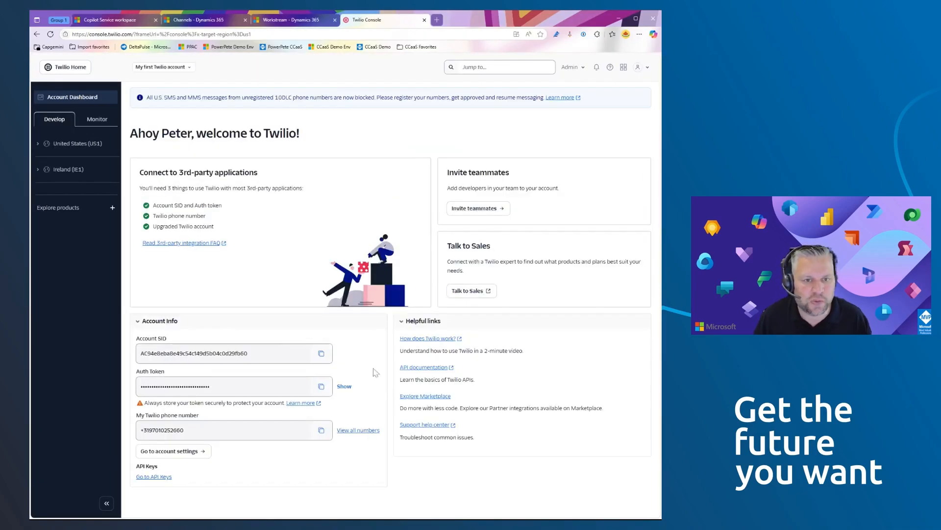
click(322, 354)
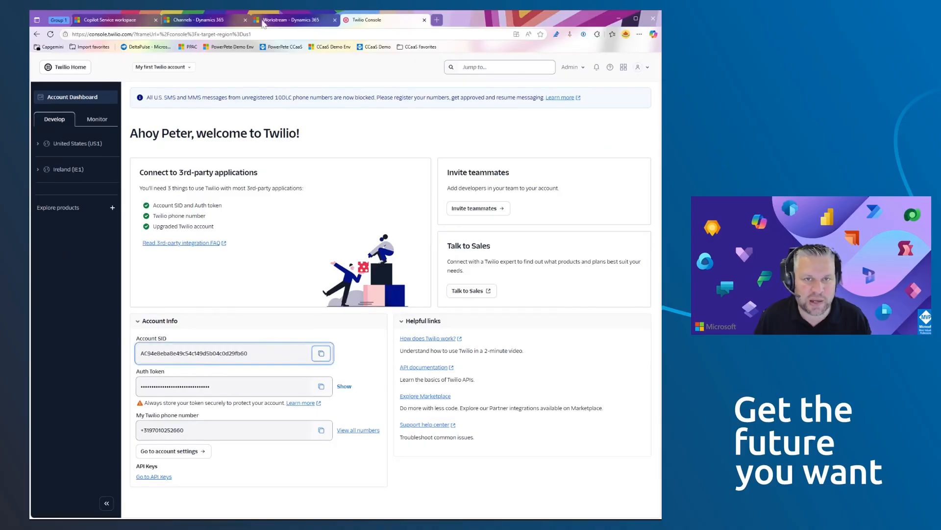
Switch back to the Add account form in Dynamics 365 and activate its Account SID field.
click(96, 20)
click(186, 21)
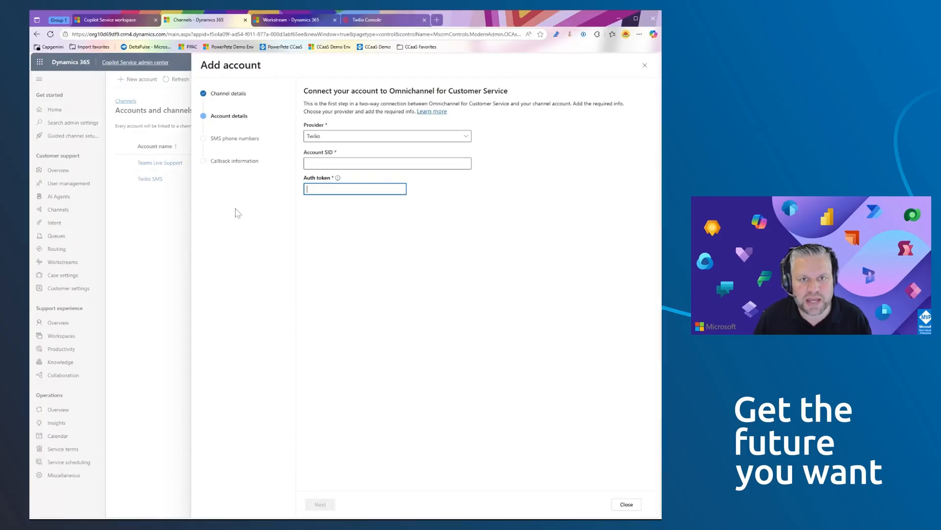
click(257, 143)
click(343, 164)
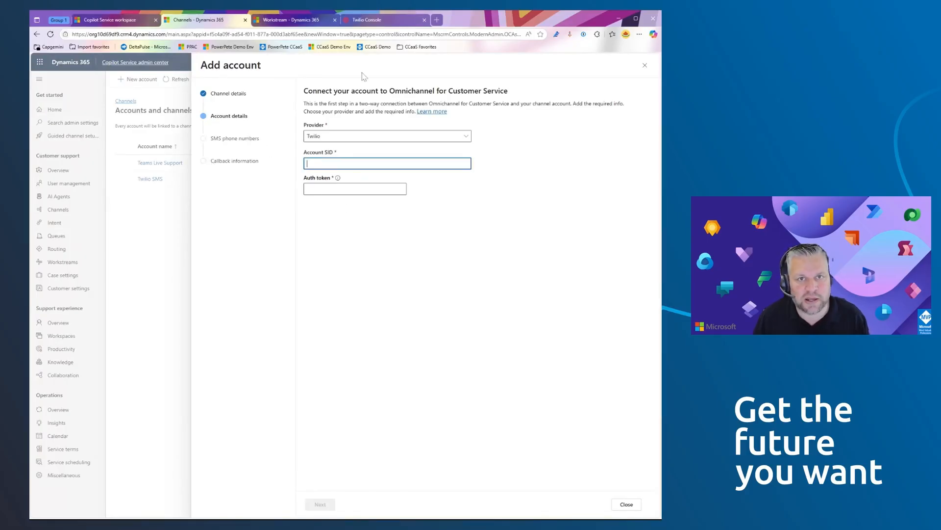
Switch to the Twilio Console and copy the auth token from the account info.
click(376, 22)
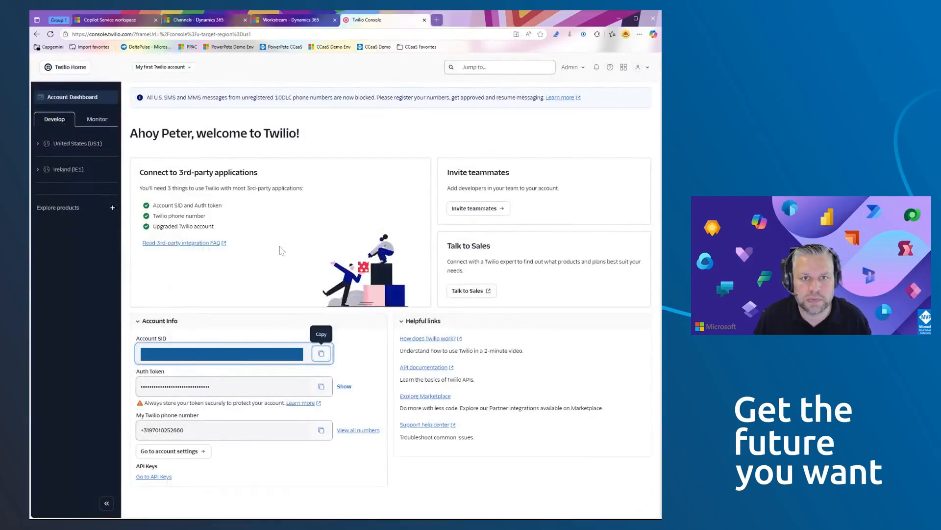
click(322, 355)
click(322, 387)
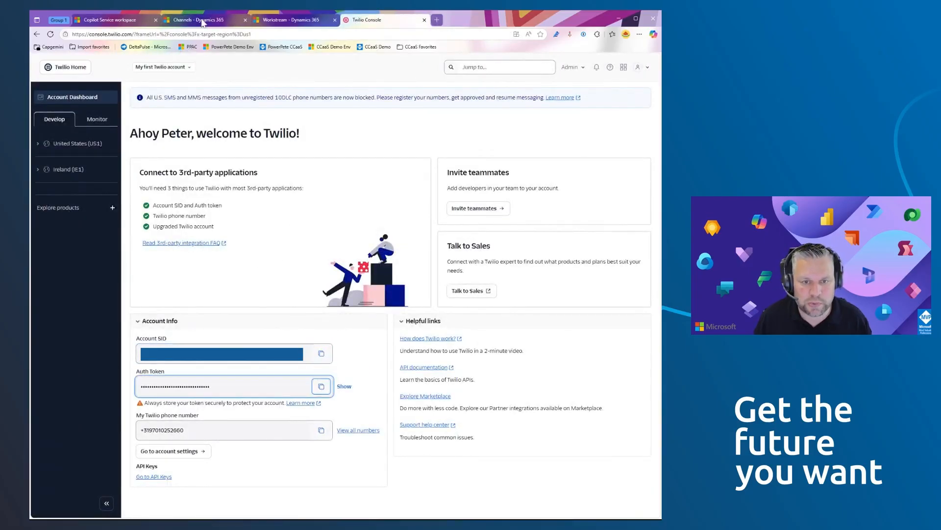
Switch back to Dynamics 365, paste the auth token into the Add account form and begin adding an SMS number to the account.
click(203, 21)
click(347, 188)
key(ctrl+v)
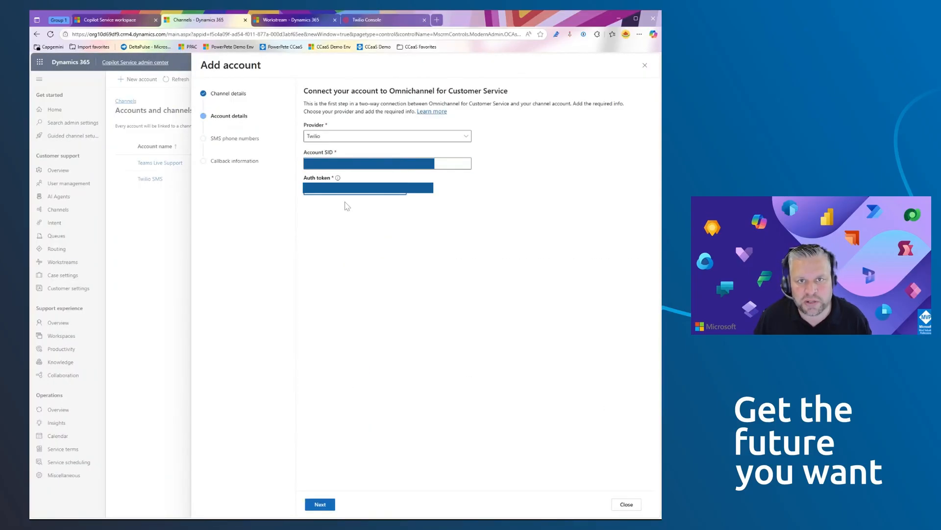
click(321, 504)
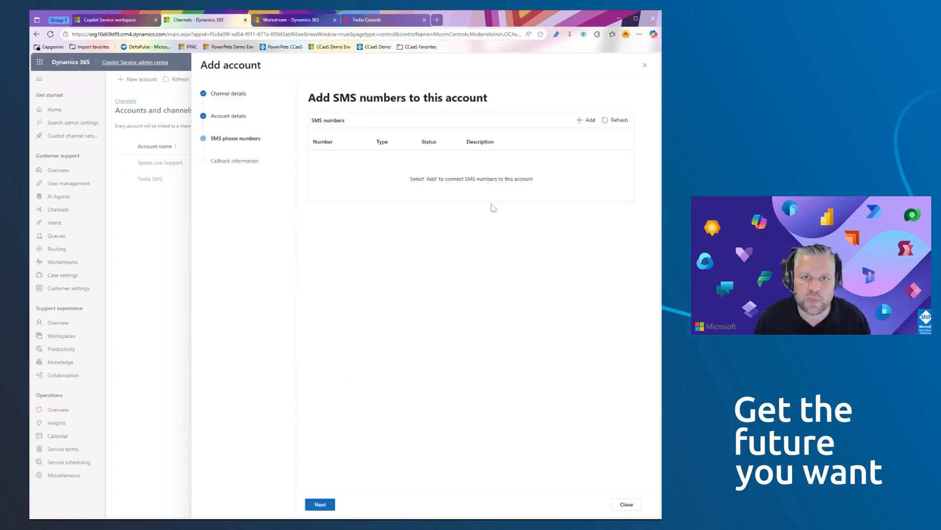
click(587, 120)
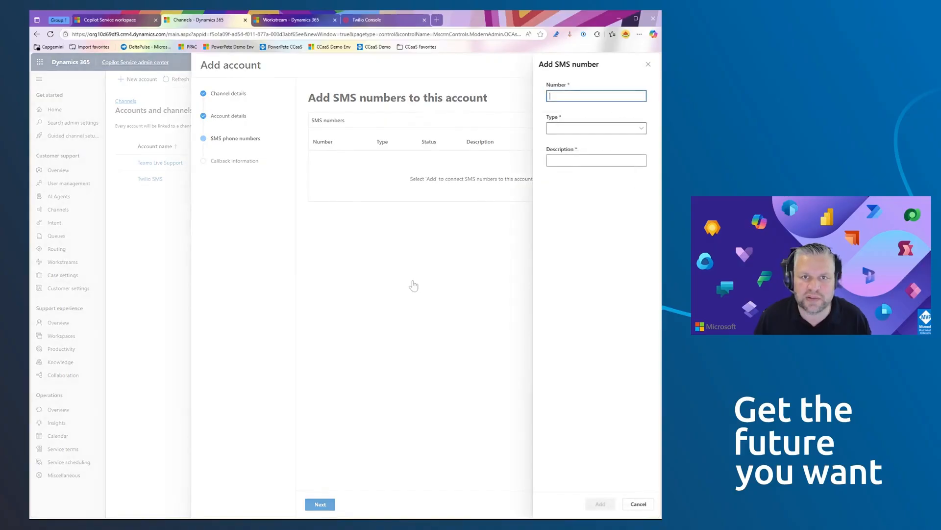
Switch to the Twilio Console, open the active phone number's configuration page and copy the number without its plus sign.
click(373, 19)
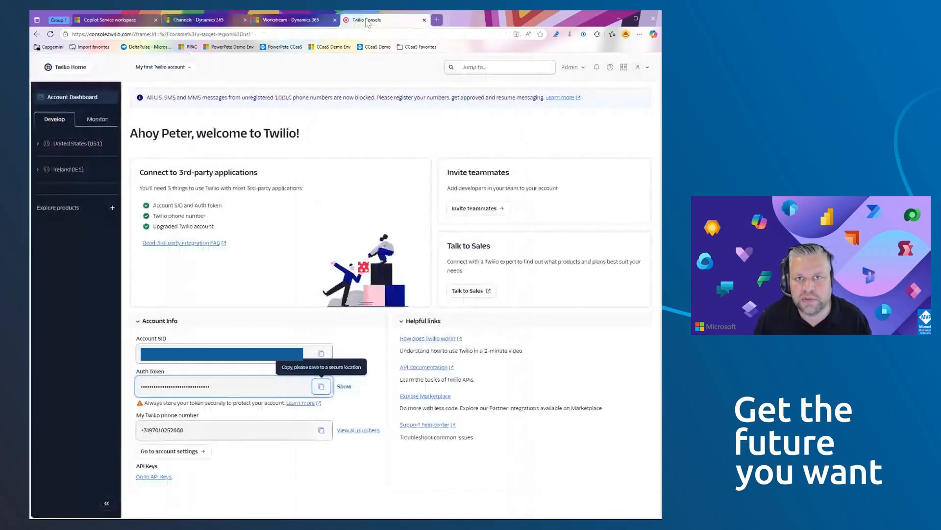
click(80, 158)
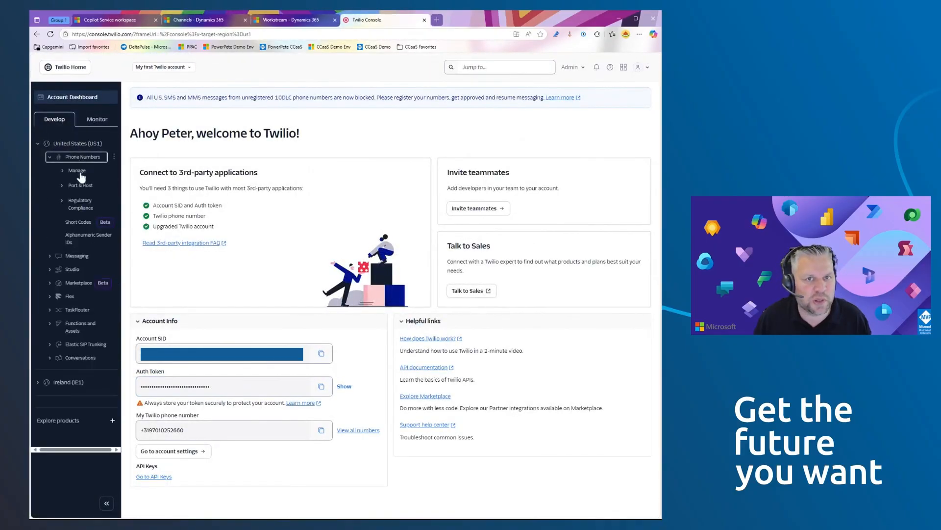
click(80, 172)
click(91, 184)
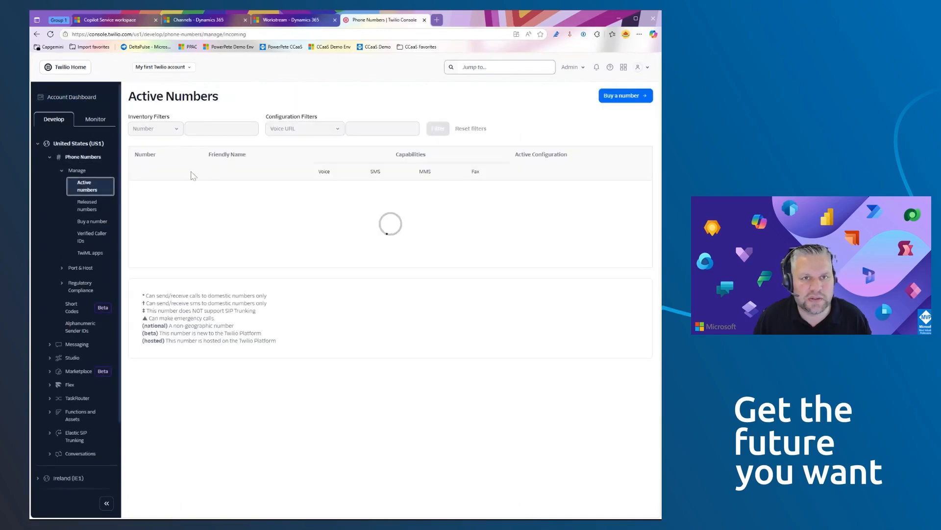
click(153, 196)
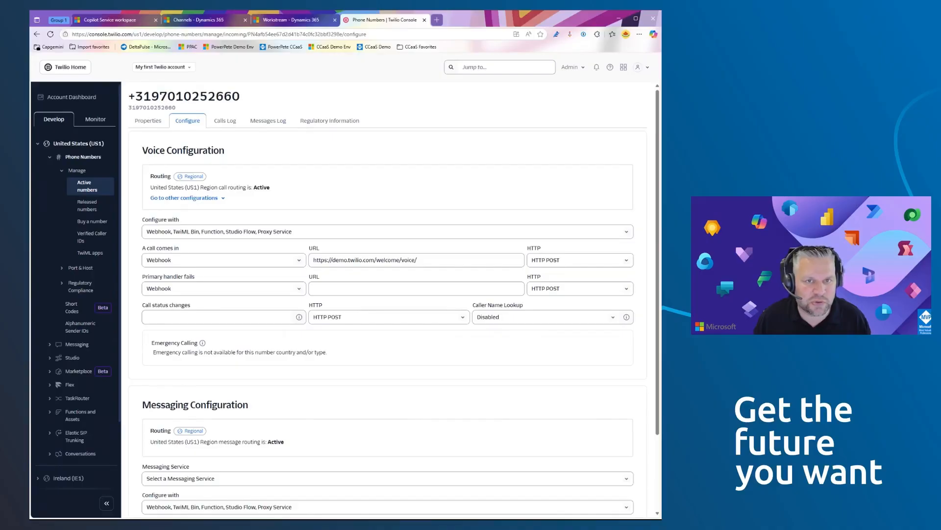
double_click(132, 107)
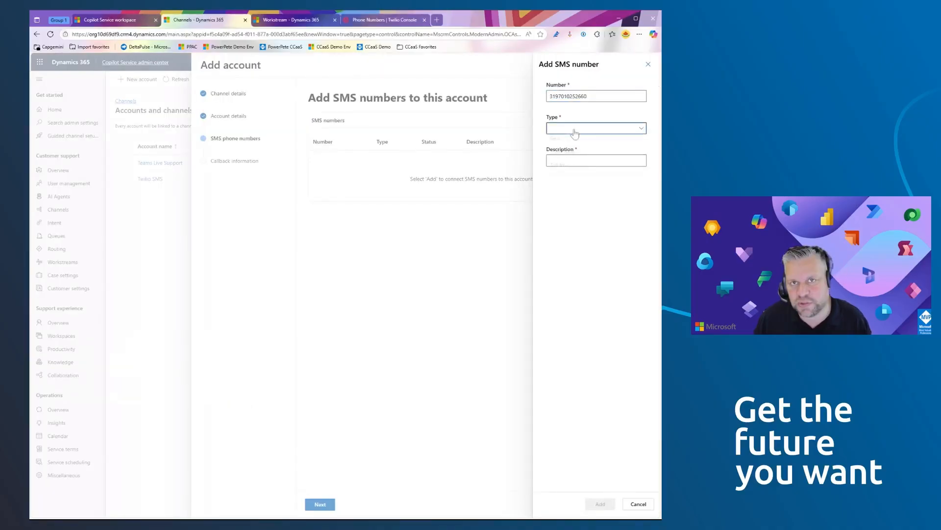
In Dynamics 365, add the copied phone number with type Geo and description SMS NL, and close the Add account form.
click(597, 128)
click(571, 142)
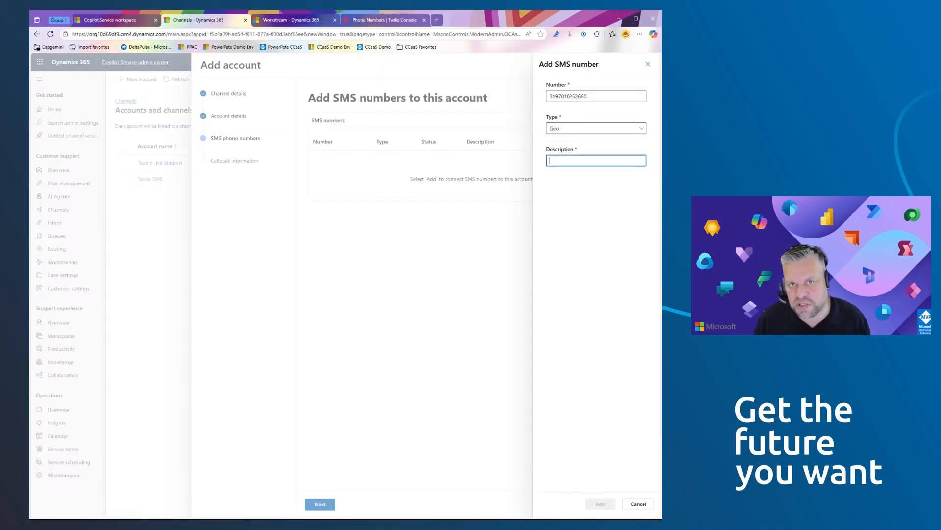
text(SMS NL)
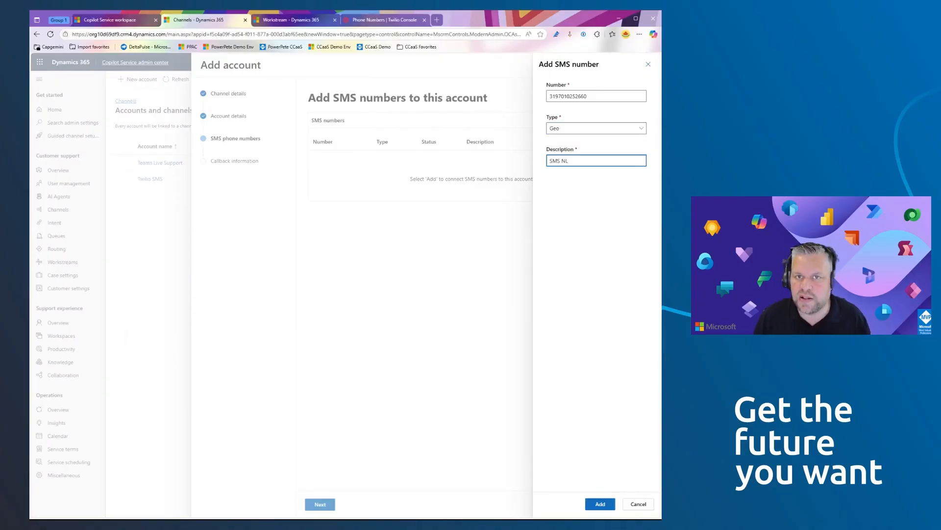
click(600, 503)
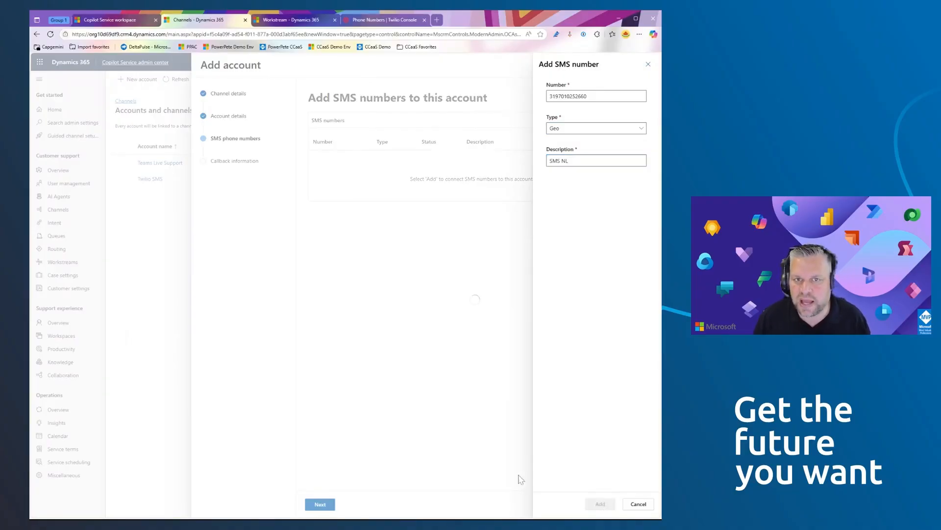
click(645, 65)
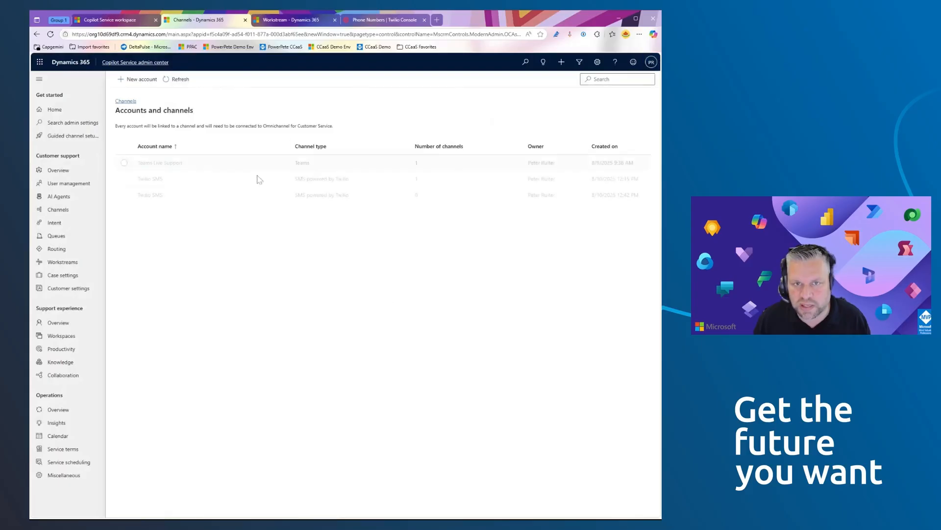
Open the first Twilio SMS account's settings, check its SMS numbers and copy the callback URL from the callback information.
click(150, 178)
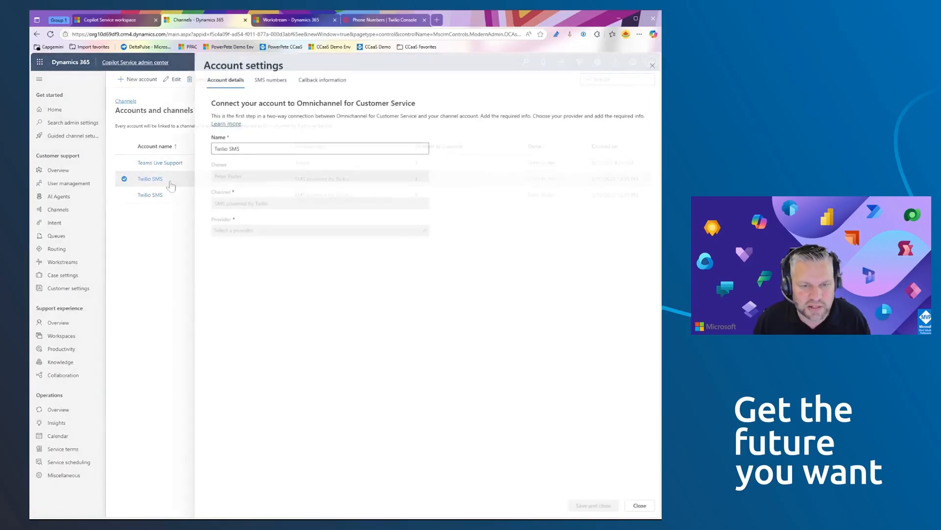
click(267, 80)
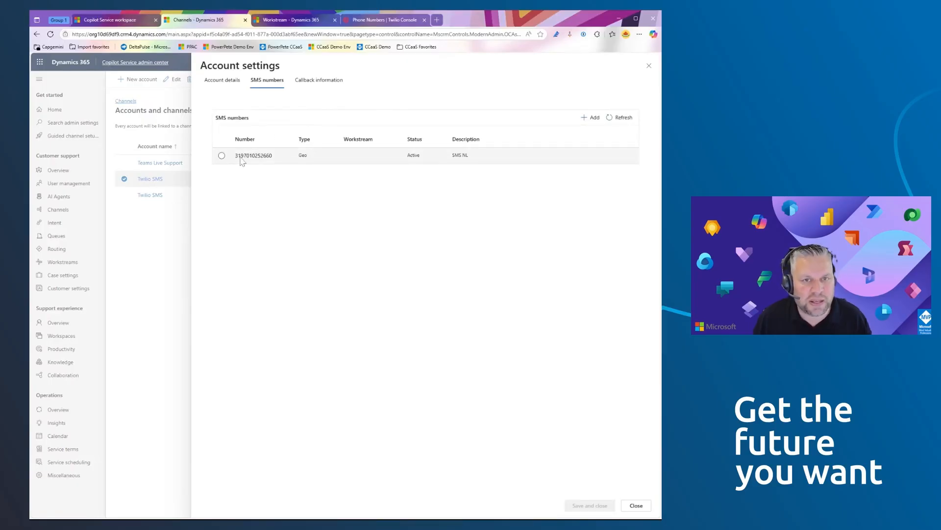
click(319, 80)
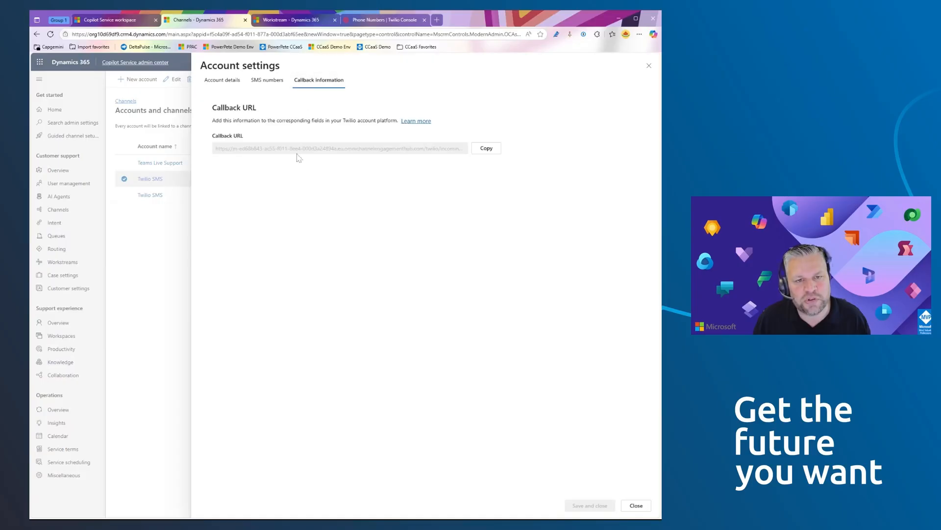
drag(215, 149, 444, 159)
click(393, 220)
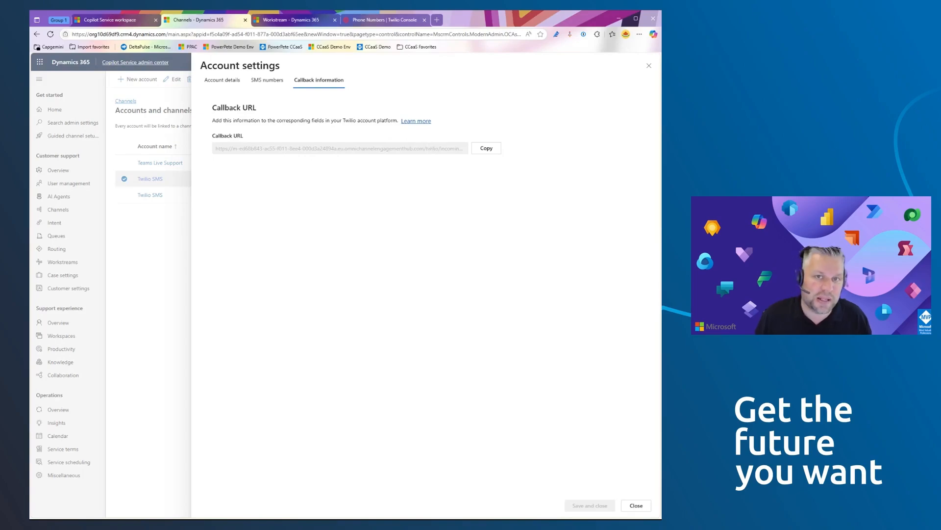
click(486, 148)
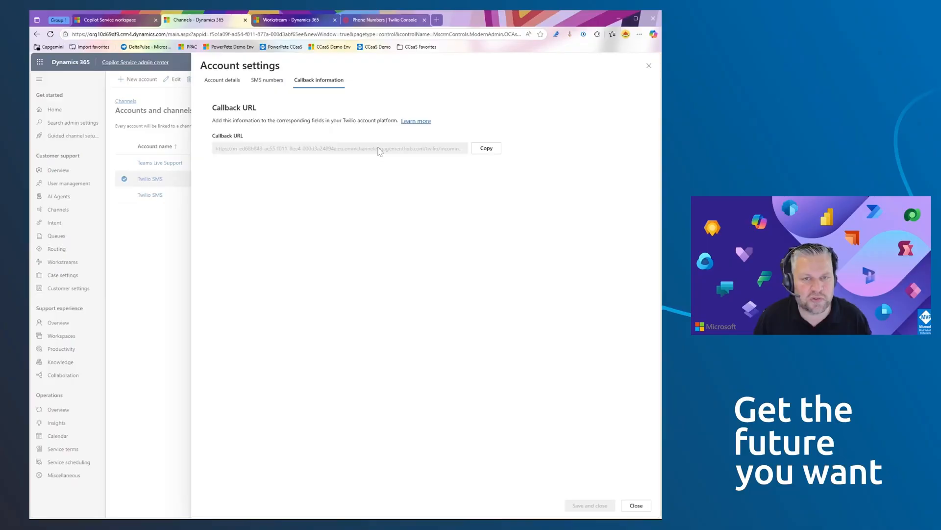
Switch to the Twilio Console and paste the callback URL into the messaging configuration's webhook for when a message comes in.
click(393, 23)
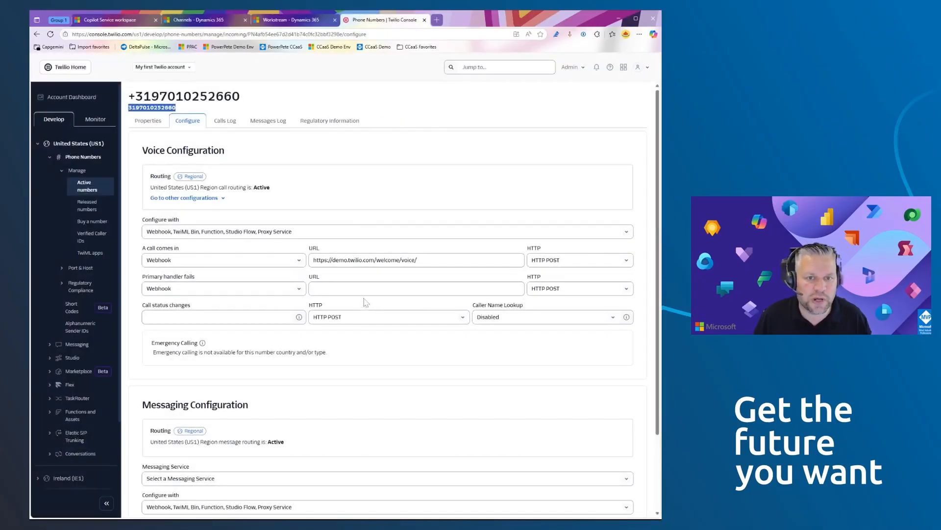
scroll(302, 195, down, 1)
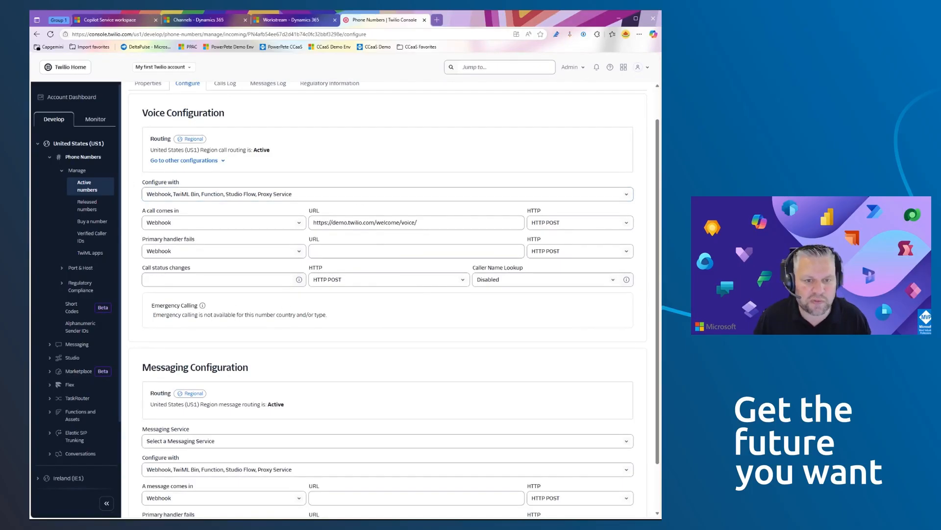
scroll(397, 274, down, 1)
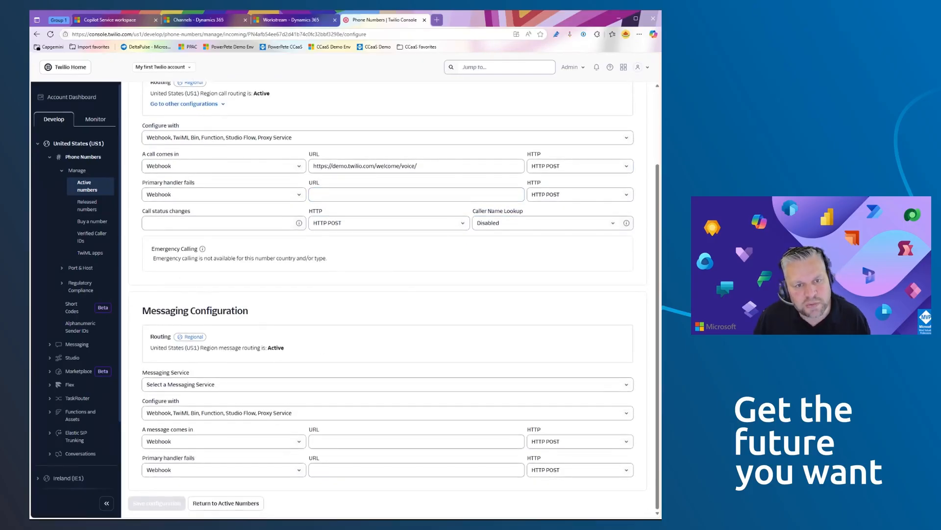
click(323, 441)
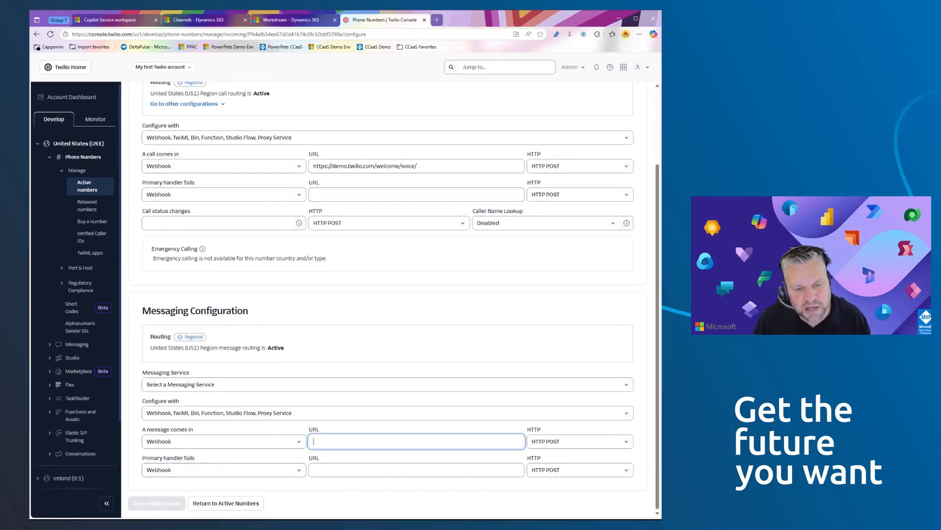
key(ctrl+v)
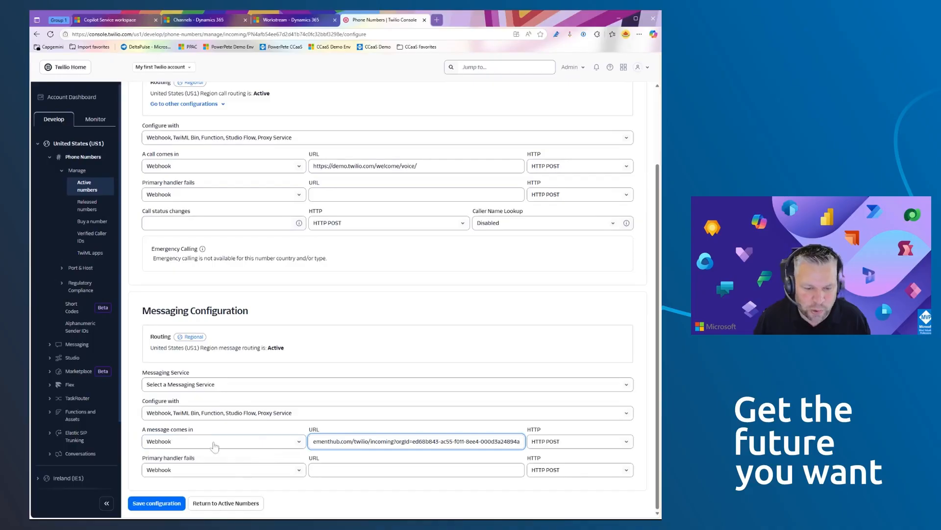
Check the incoming-message webhook's URL and HTTP POST method, and save the phone number's configuration.
drag(141, 432, 211, 434)
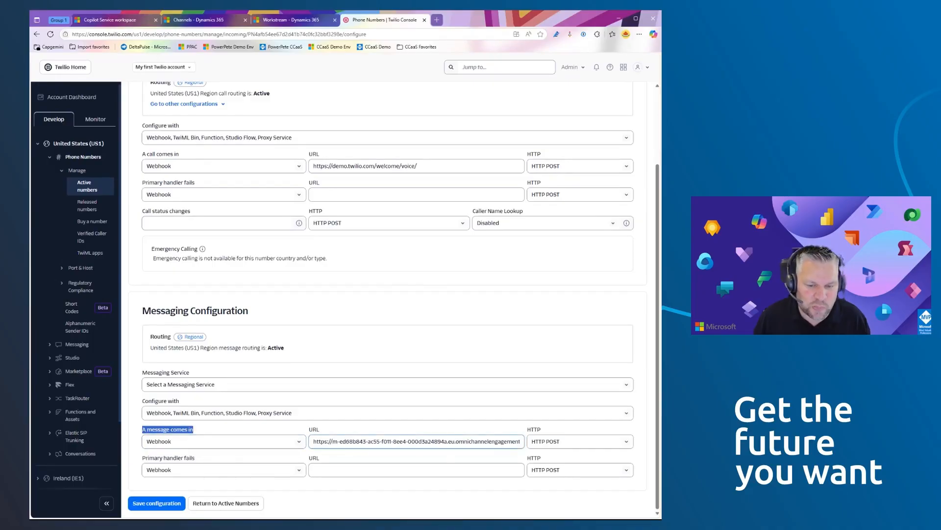
drag(312, 441, 557, 442)
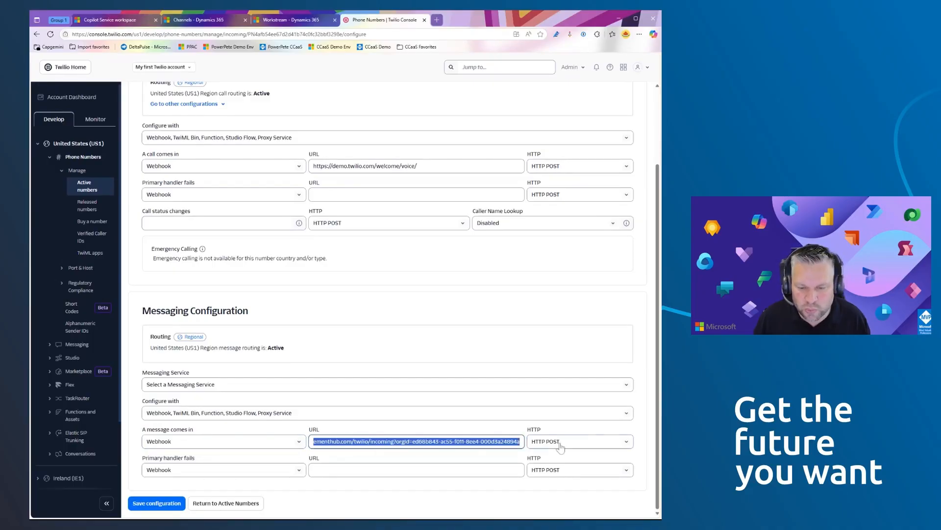
click(500, 429)
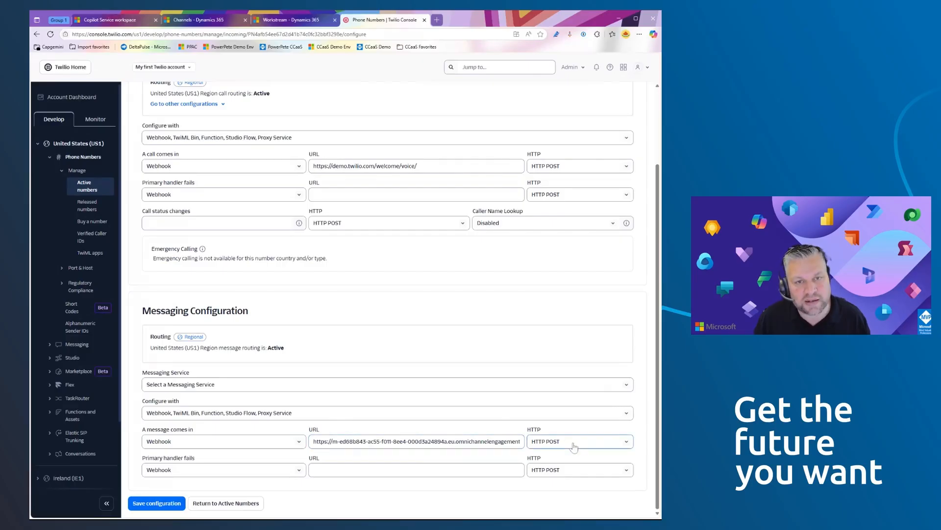
click(161, 505)
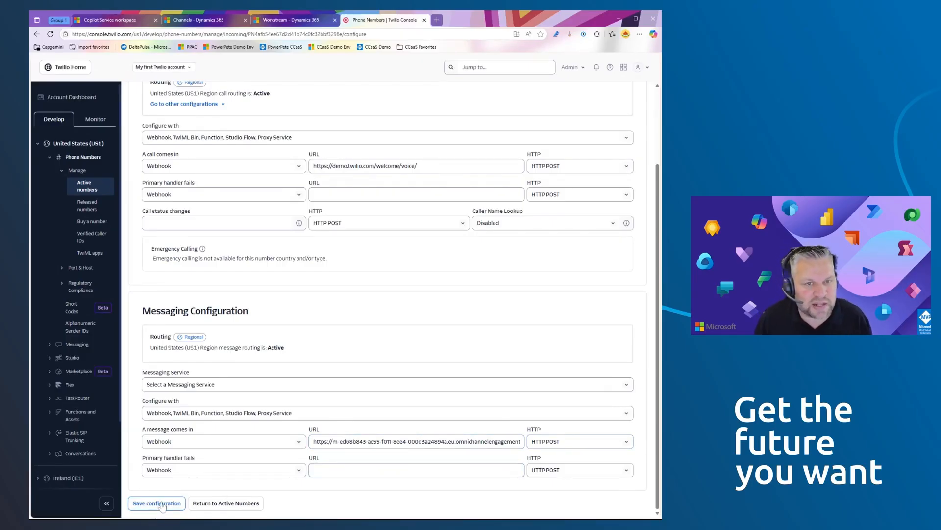
click(162, 505)
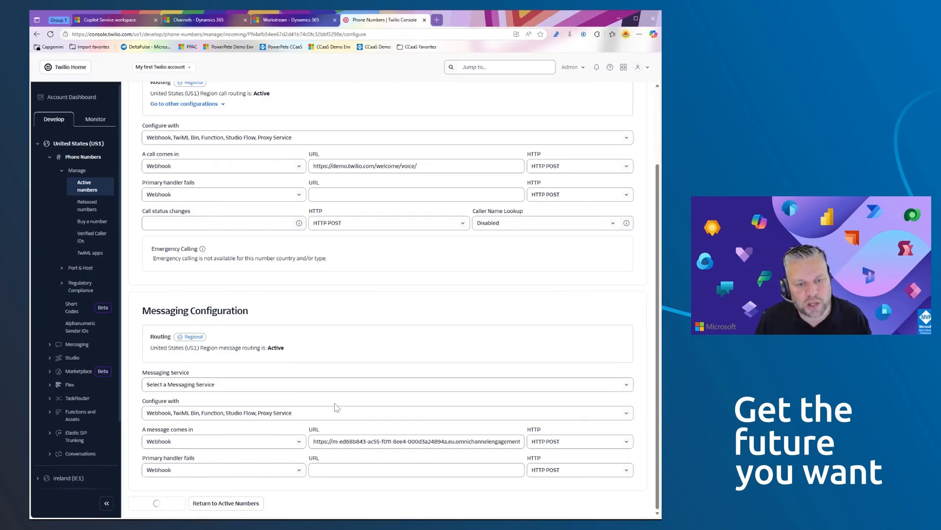
Switch back to Dynamics 365, close the account settings and delete the more recently created duplicate Twilio SMS account.
click(198, 20)
click(649, 65)
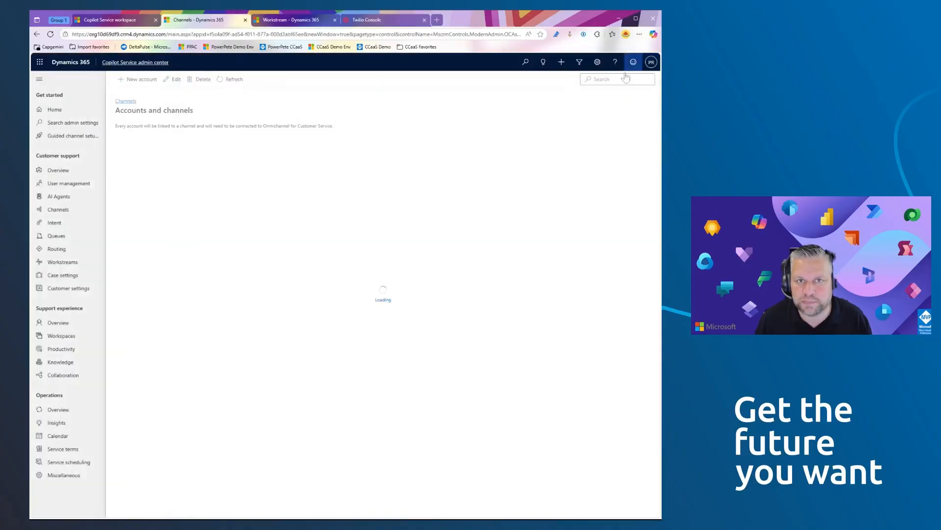
click(200, 79)
click(390, 308)
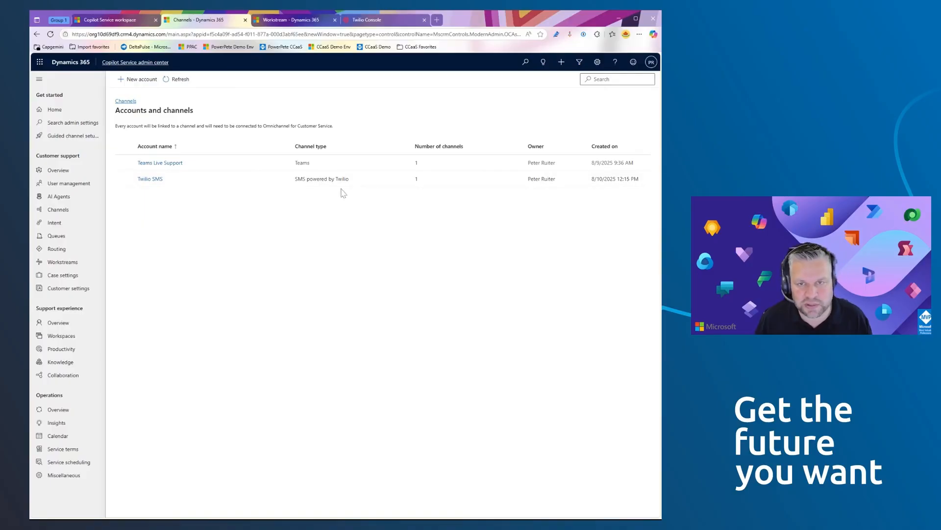
Go back to the Channels overview, manage the messaging channels and start adding a channel.
click(128, 102)
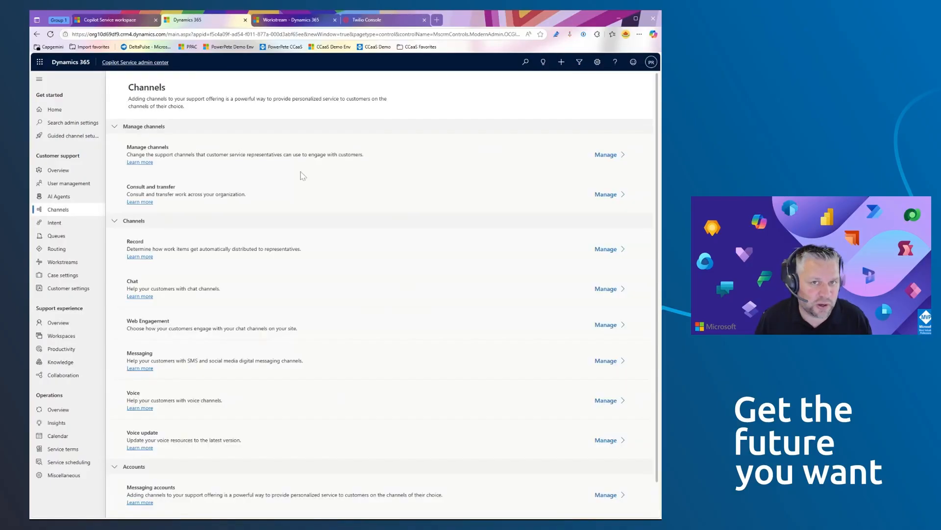
click(608, 362)
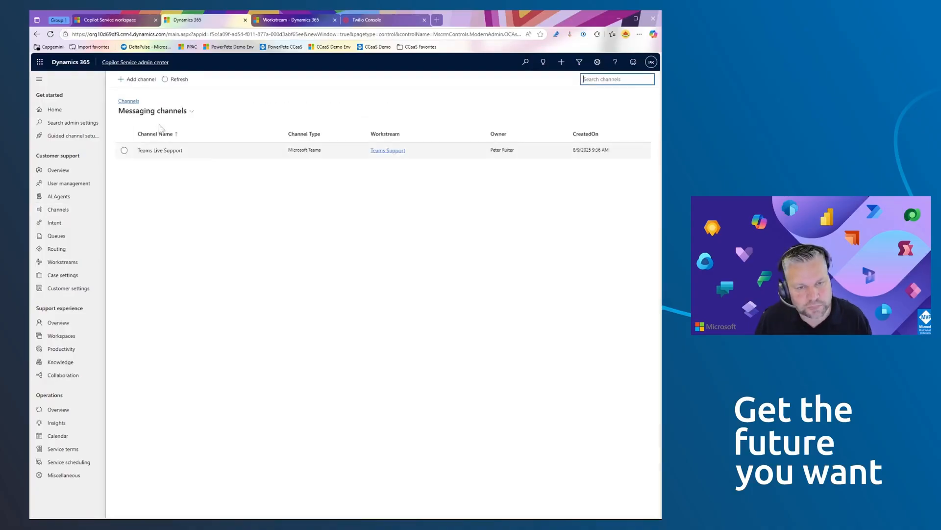
click(142, 80)
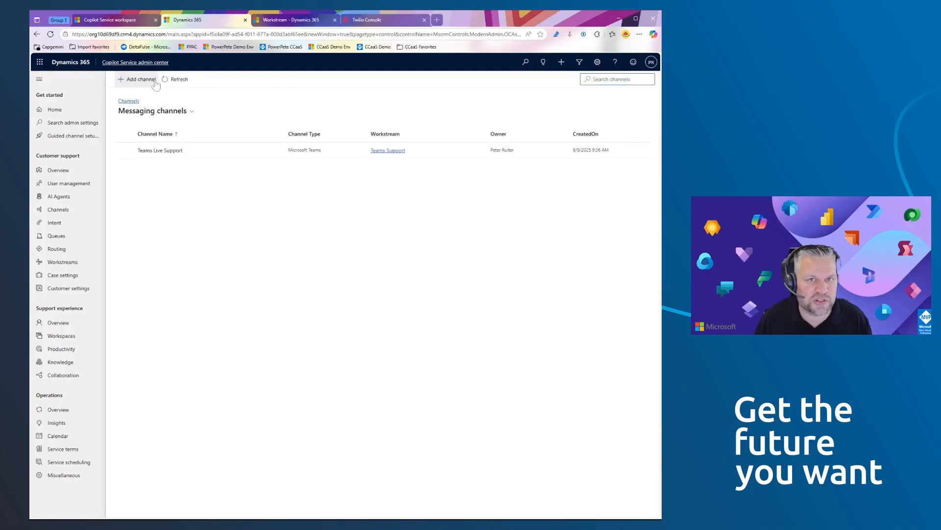
Create a new workstream named SMS for the SMS channel, use the available Twilio number and continue to the Behaviors settings.
text(SNS)
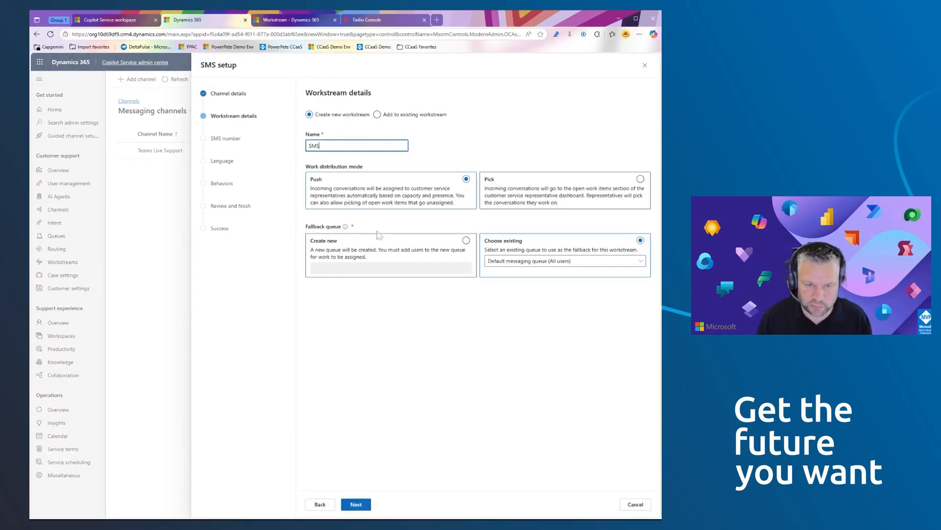
click(362, 504)
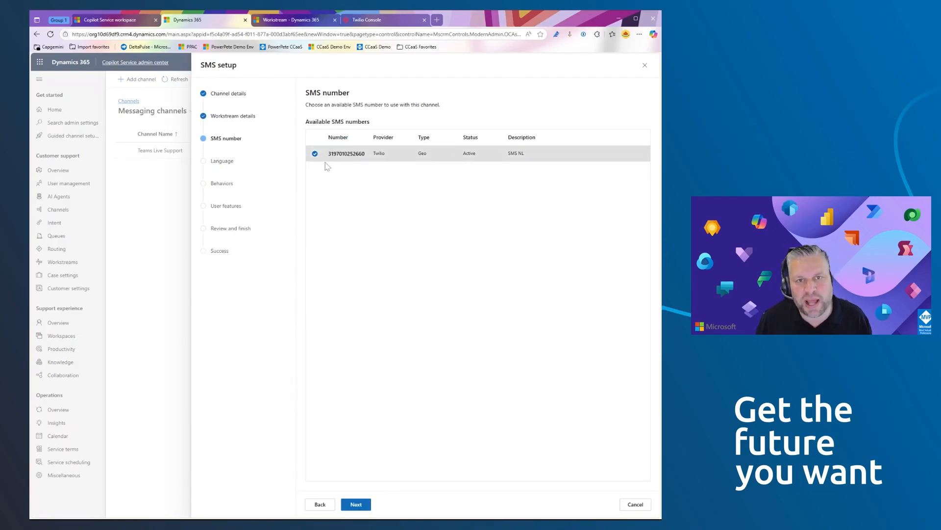
click(344, 505)
click(366, 509)
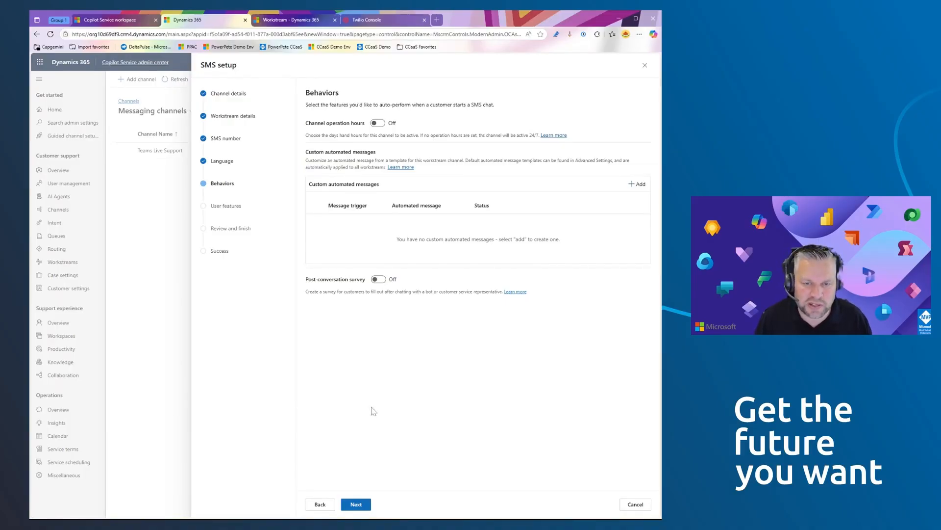
Finish the SMS channel setup with default behaviors and file attachments allowed for customers and representatives, and open its workstream to check the phone number.
click(357, 505)
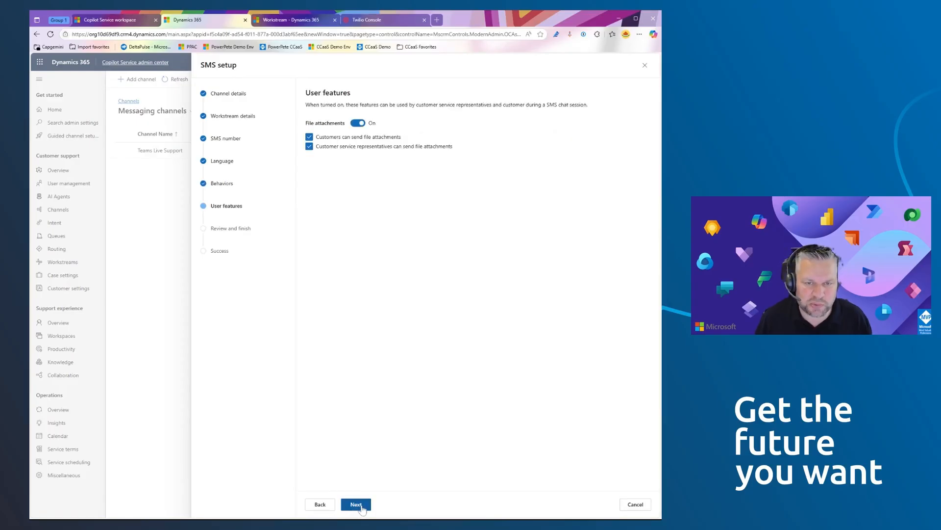
click(362, 509)
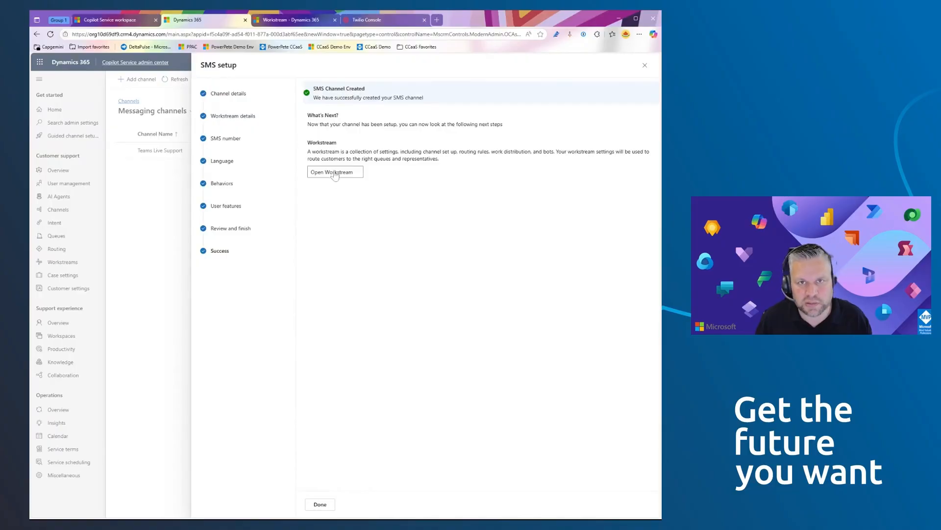
click(334, 173)
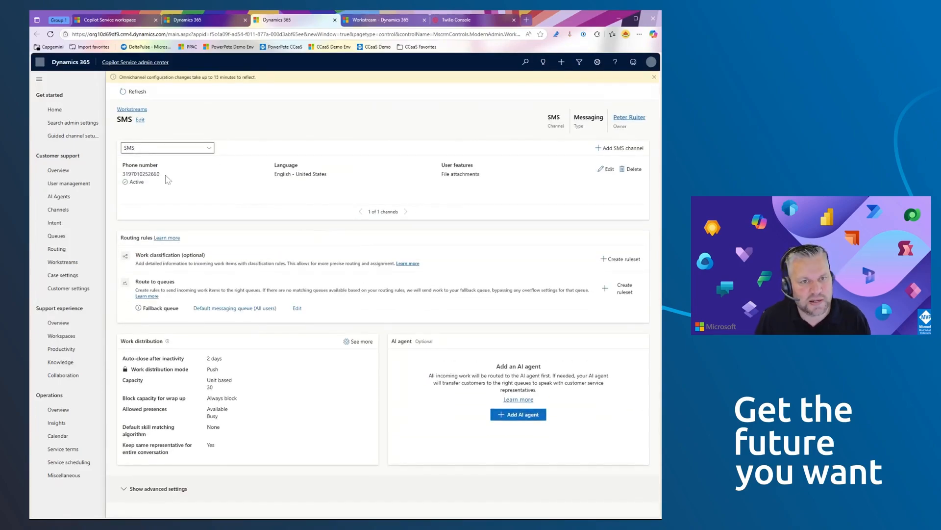
drag(163, 175, 139, 181)
click(263, 196)
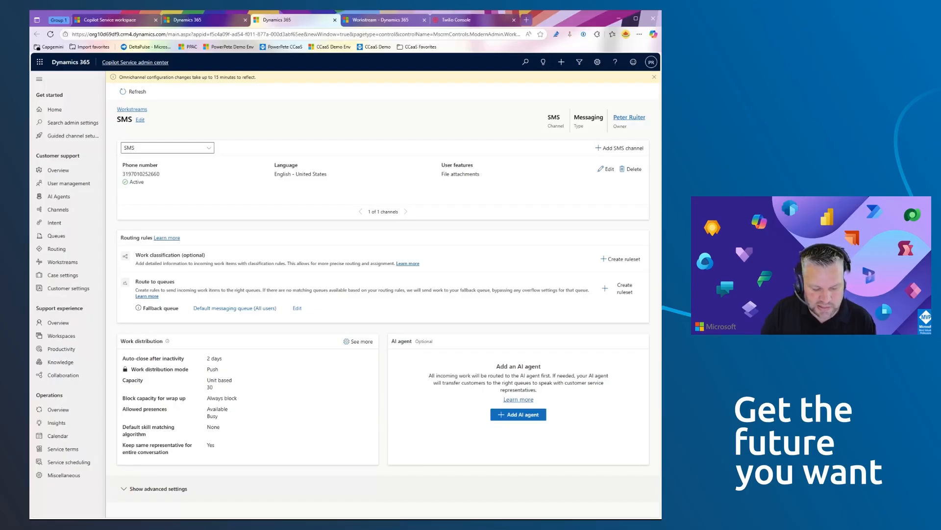
Switch to the Copilot Service workspace, look at the inbox work items and return to the home dashboard.
click(123, 22)
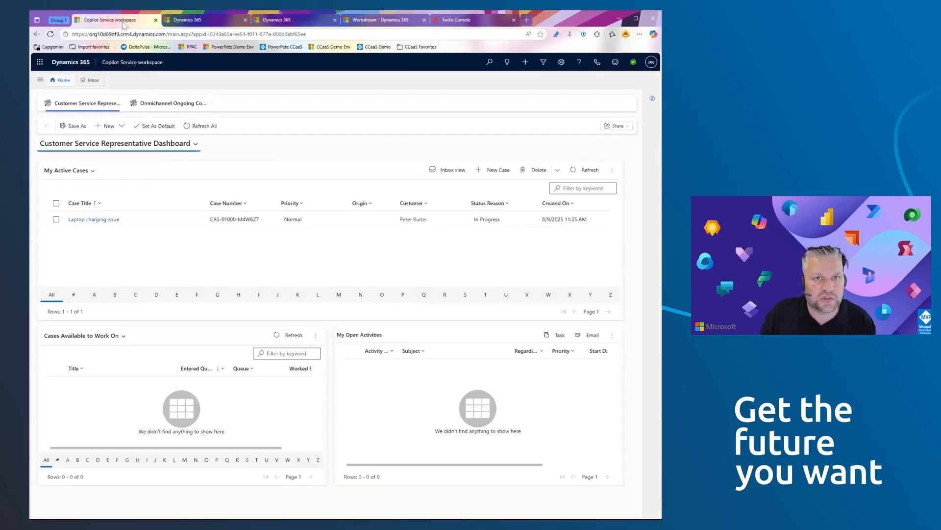
click(98, 83)
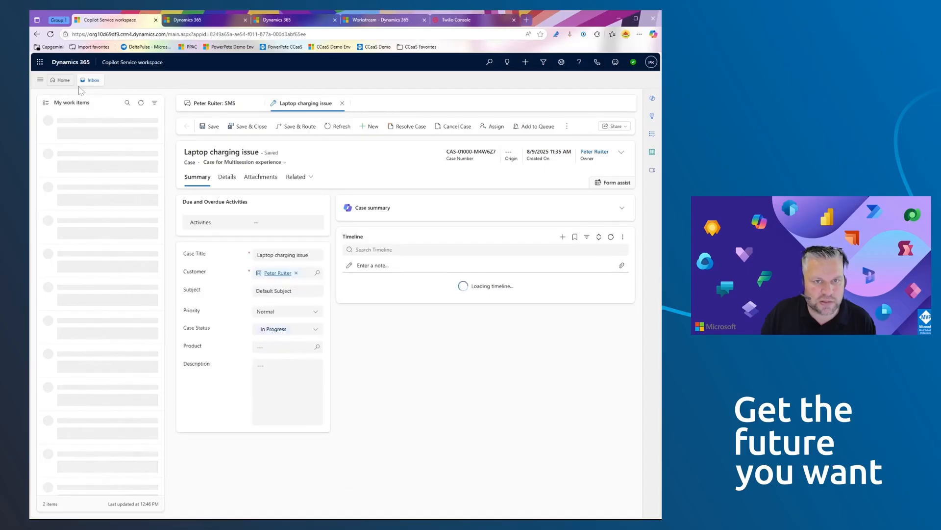
click(63, 80)
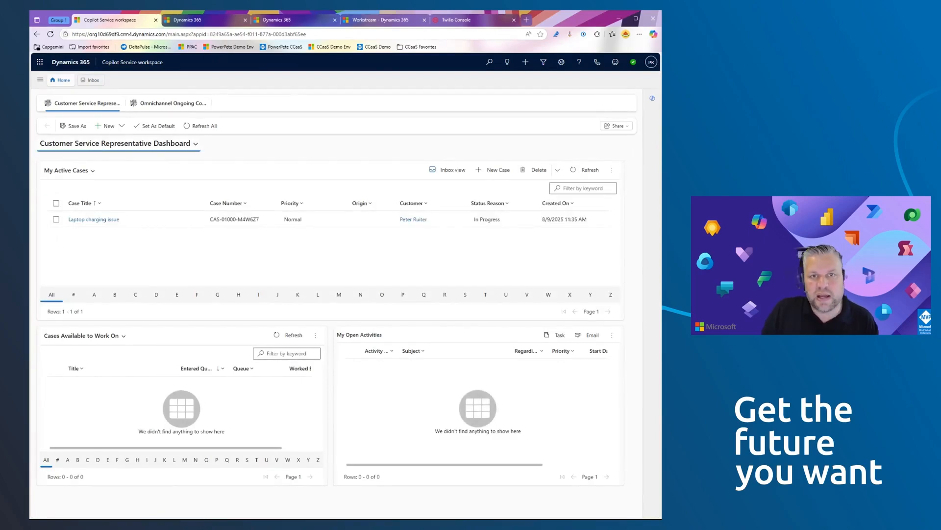
Switch to the Twilio Console and filter the phone number's message log to incoming messages.
click(456, 20)
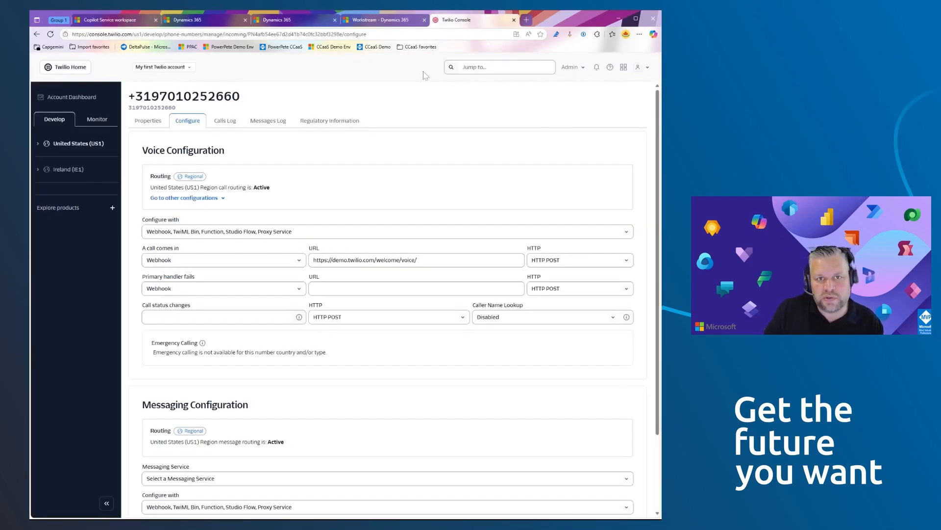
click(275, 122)
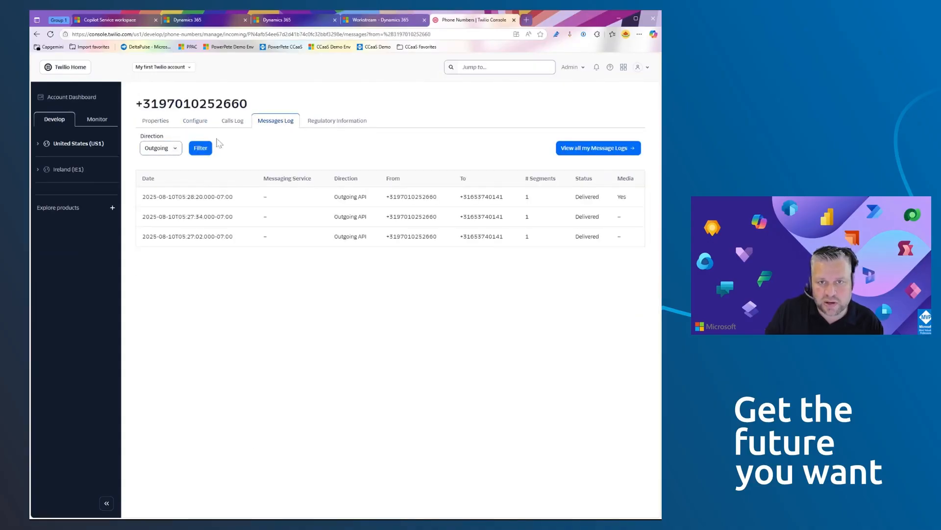
click(167, 148)
click(175, 162)
click(201, 148)
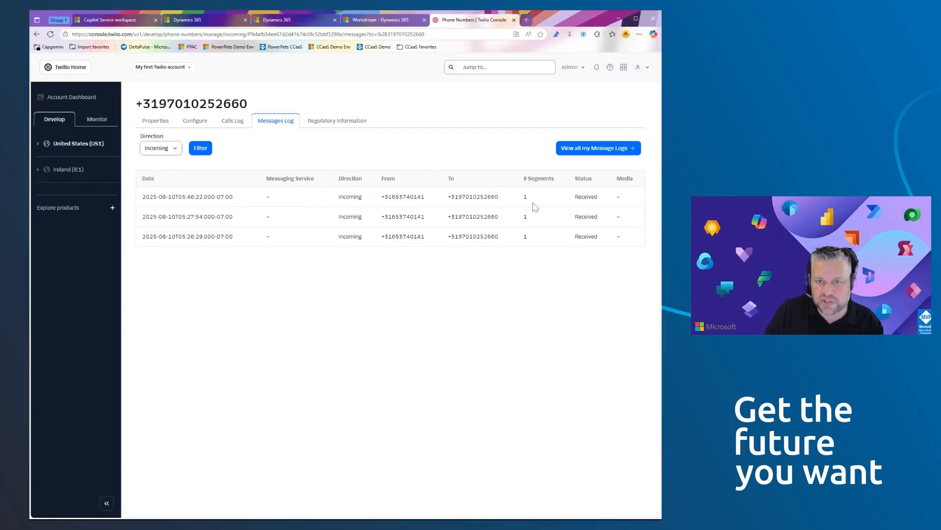
Return to the Copilot Service workspace, accept the incoming SMS request and open its conversation from the inbox.
click(127, 20)
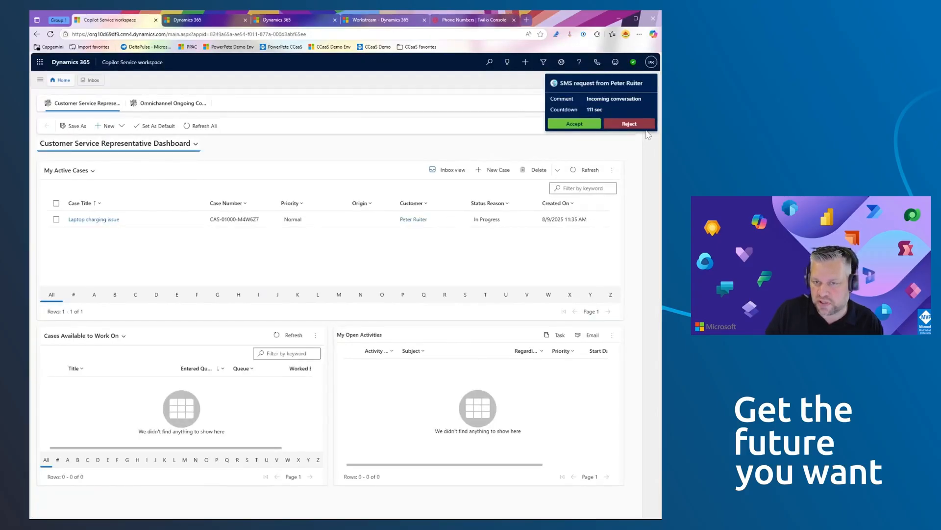
click(575, 124)
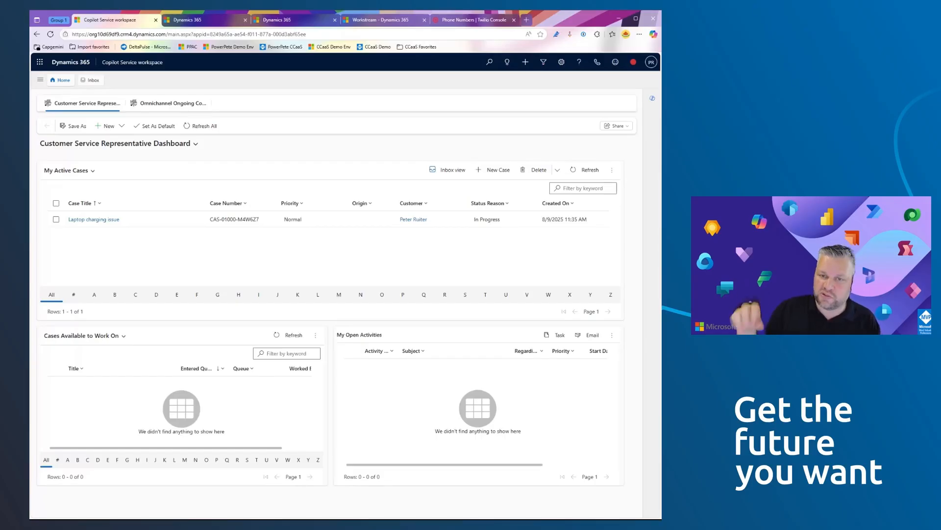
click(90, 80)
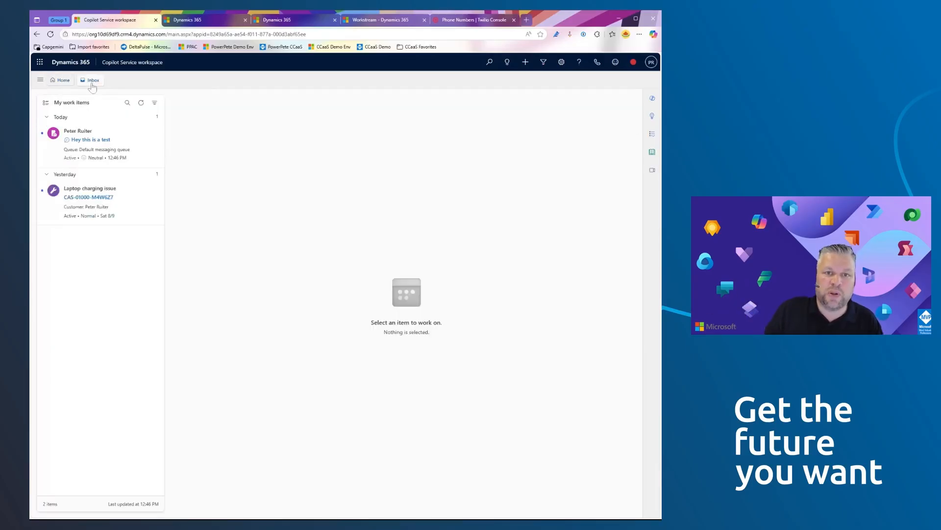
click(103, 144)
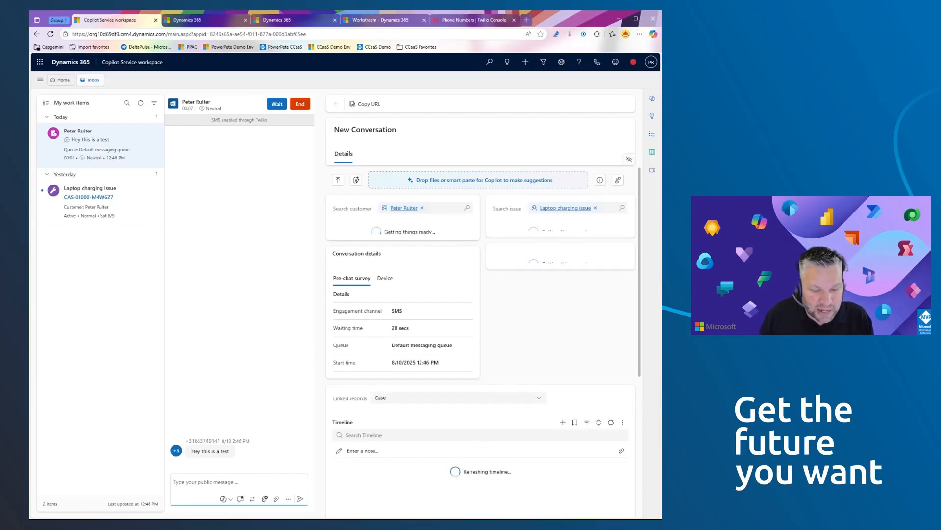
Reply "Hi" in the SMS conversation and start attaching a file to a further message.
click(223, 485)
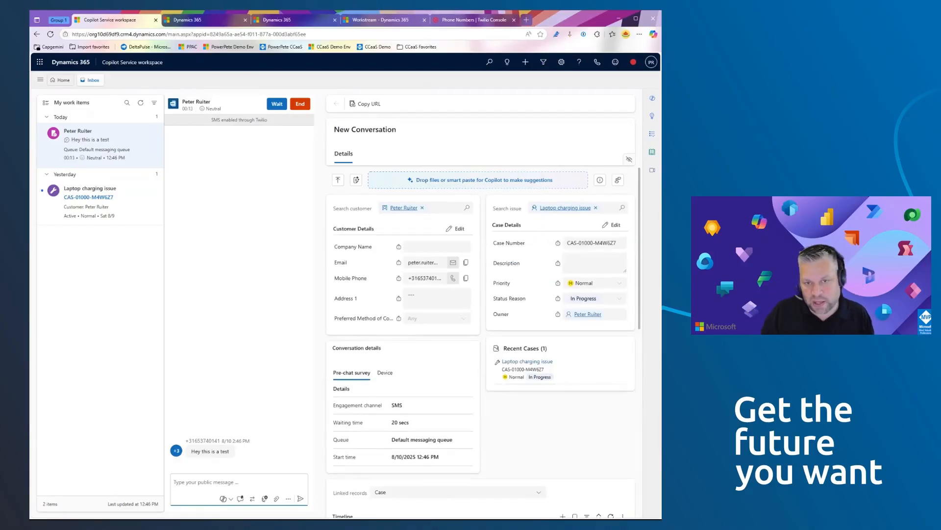
text(Hi)
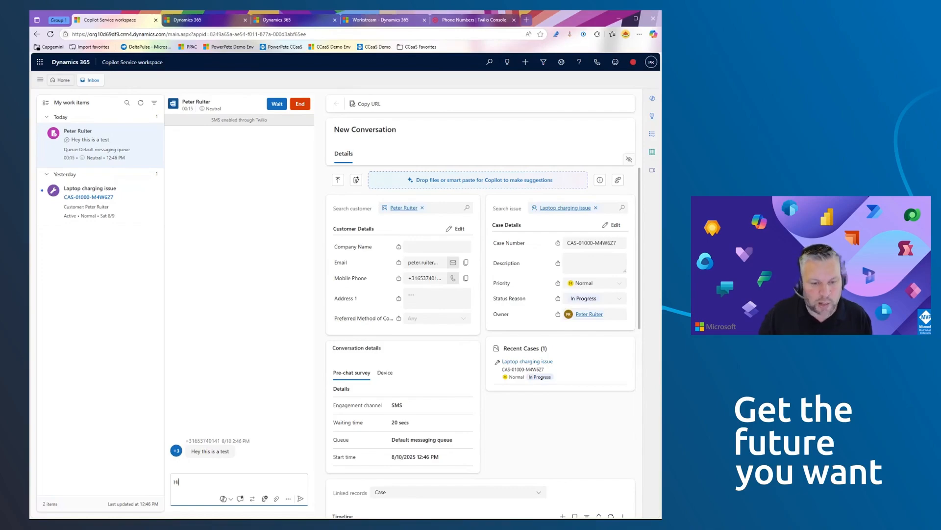
key(Return)
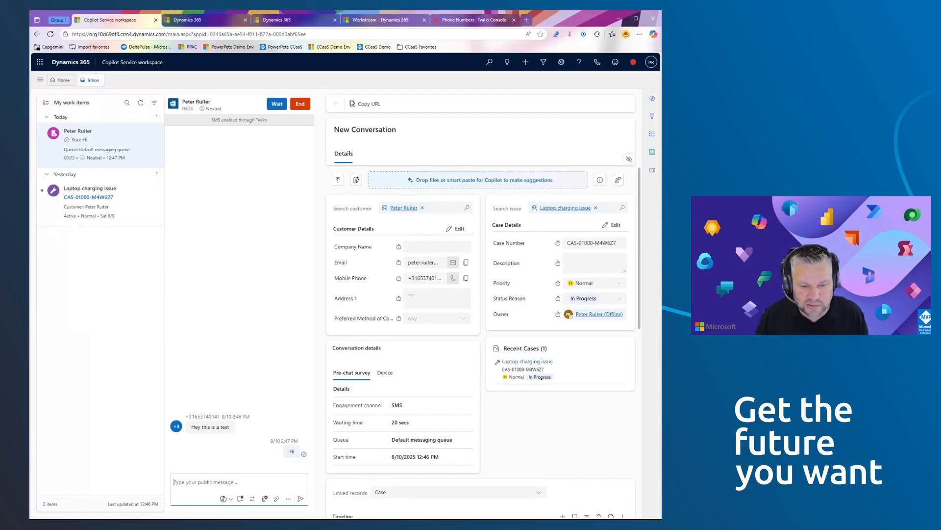
click(277, 499)
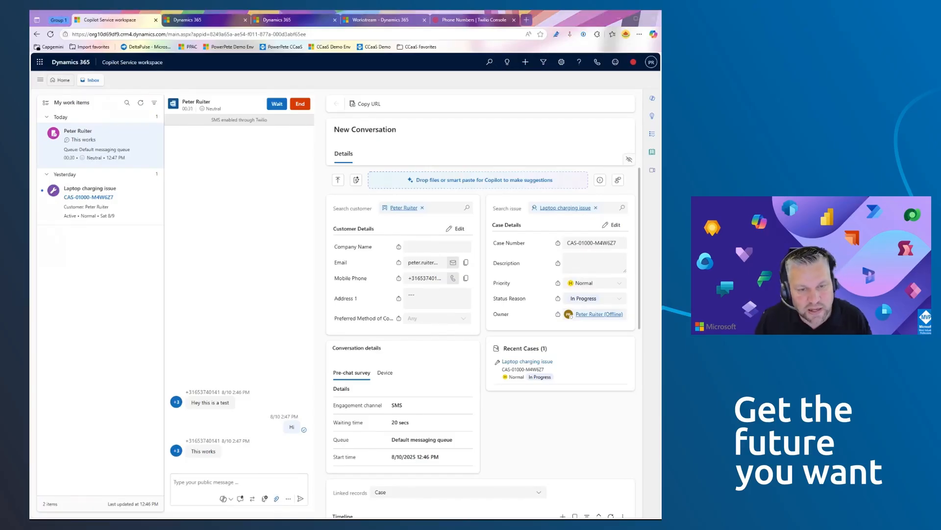
key(Return)
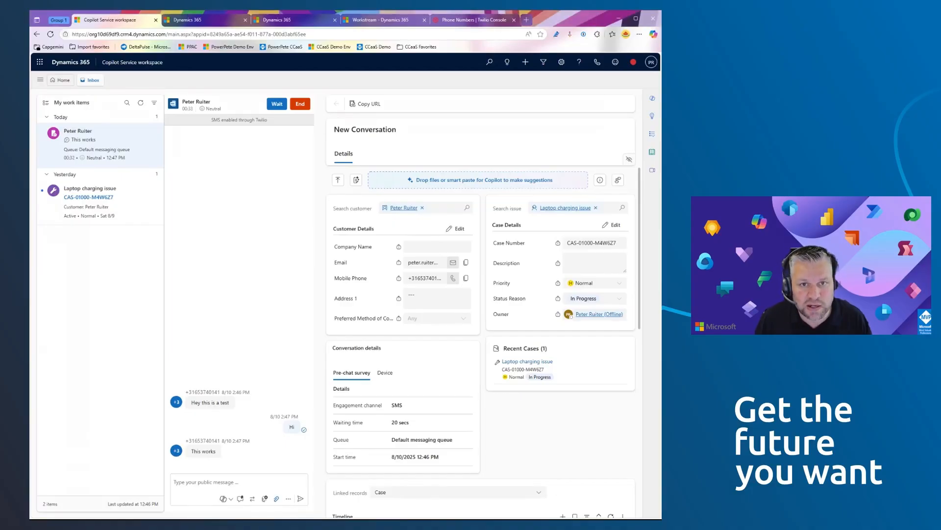